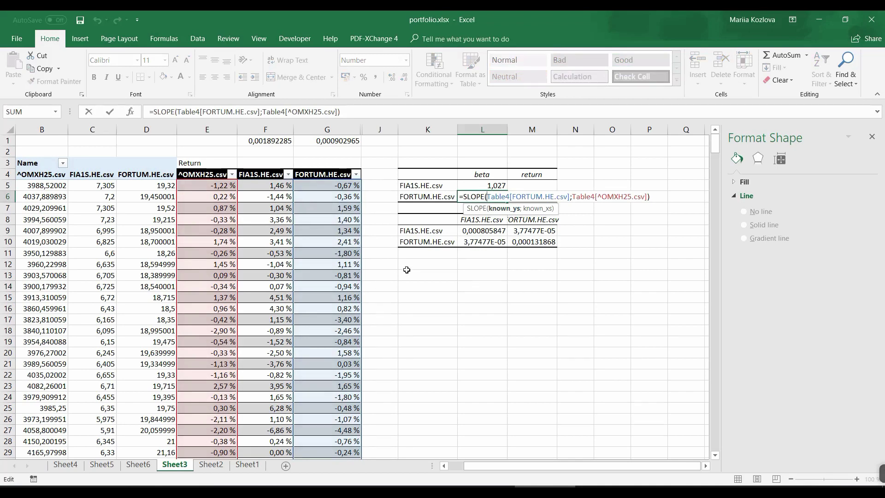
# - Commit FORTUM's =SLOPE beta formula (0,676) and review both beta cells L5 and L6
pyautogui.press('Return')
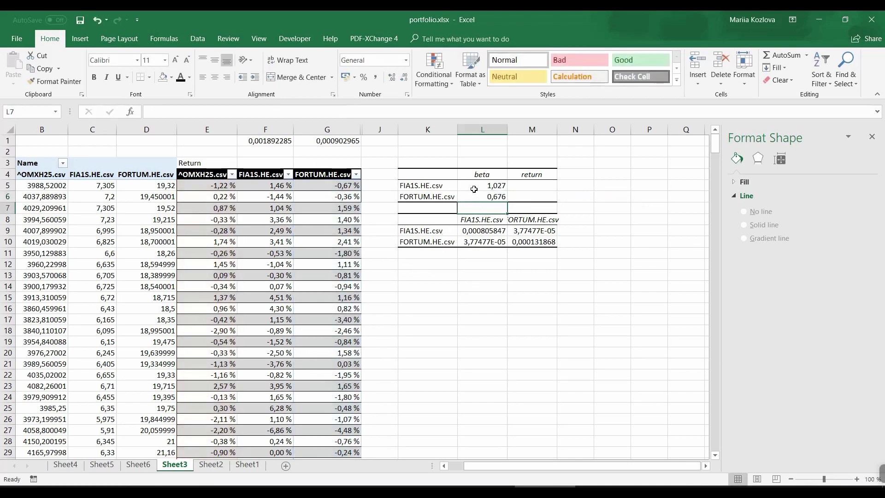
pyautogui.click(473, 186)
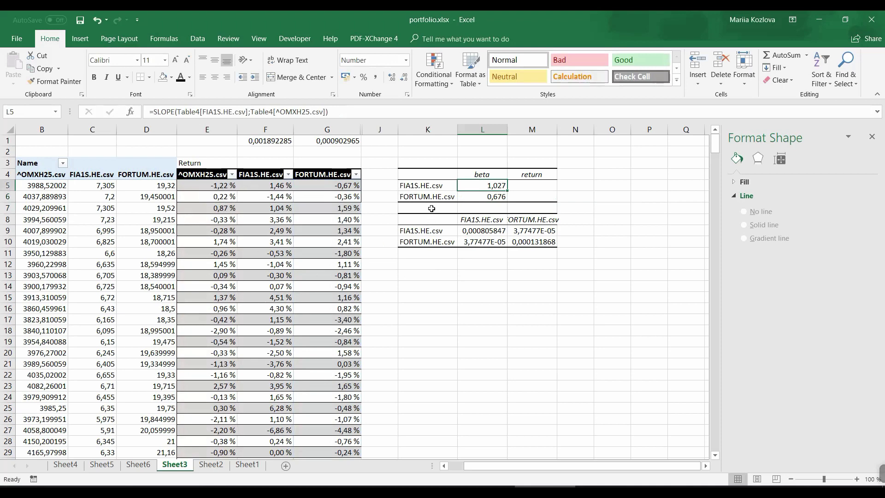
pyautogui.click(483, 198)
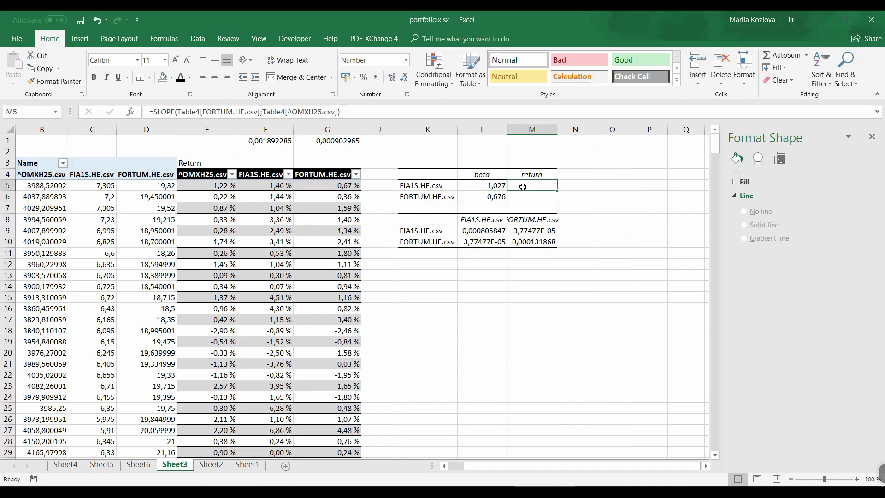
# - Select the empty return cells and inspect the average daily return formula in F1
pyautogui.moveTo(522, 187); pyautogui.dragTo(523, 195)
pyautogui.click(522, 188)
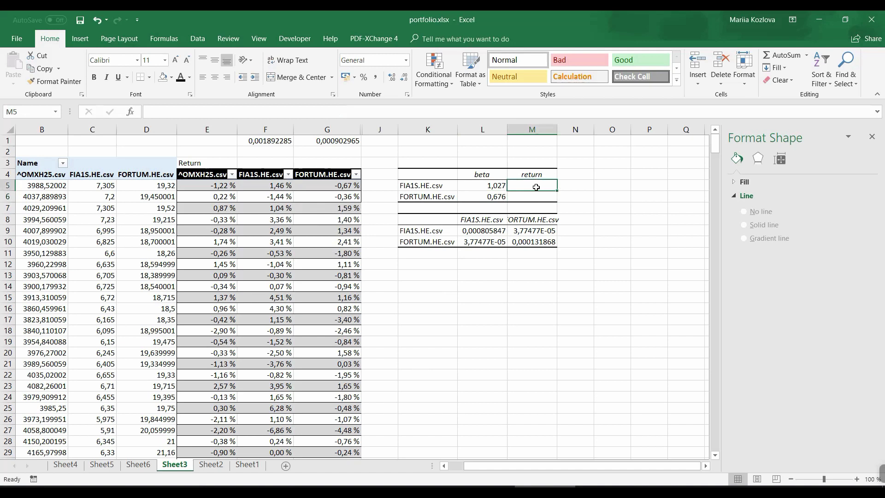
pyautogui.moveTo(536, 189); pyautogui.dragTo(535, 197)
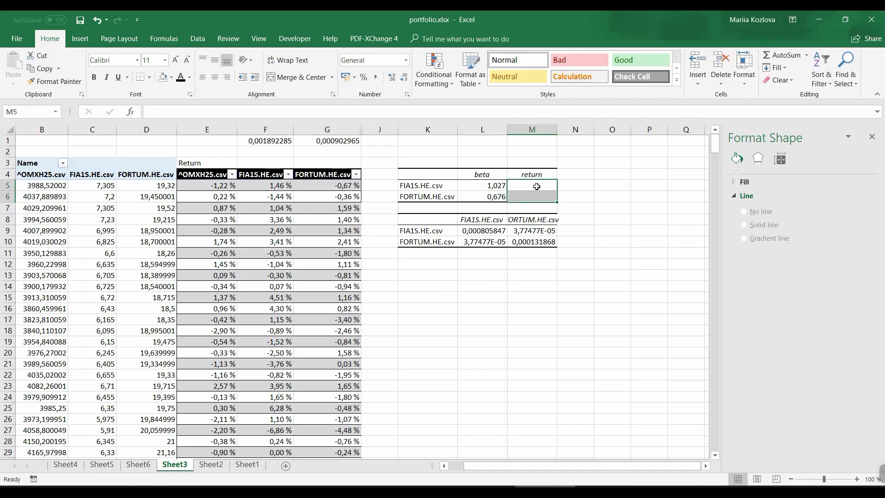
pyautogui.click(536, 186)
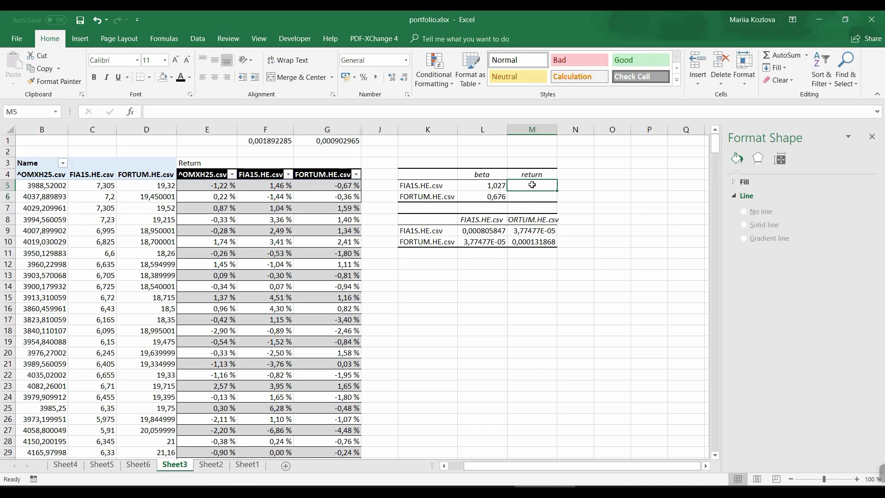
pyautogui.doubleClick(276, 140)
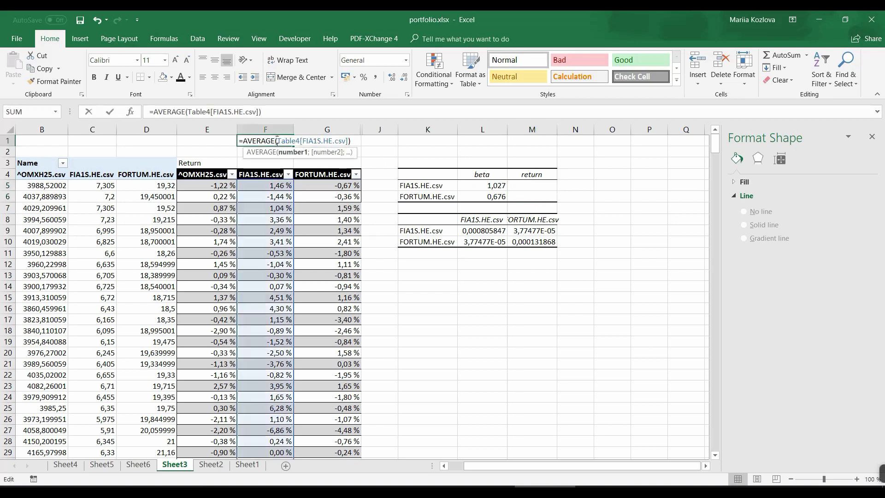
pyautogui.press('Escape')
pyautogui.click(535, 186)
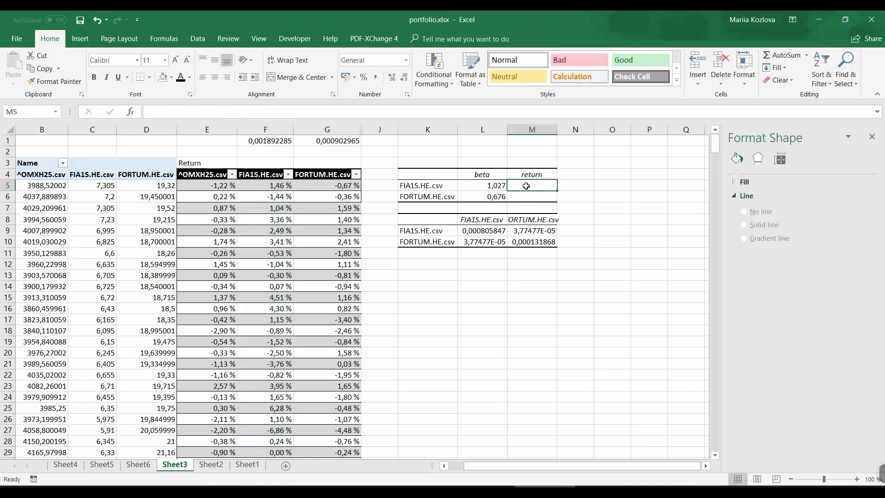
# - Enter =F1*252 in M5 and format it as a percentage, showing 48 %
pyautogui.write('=')
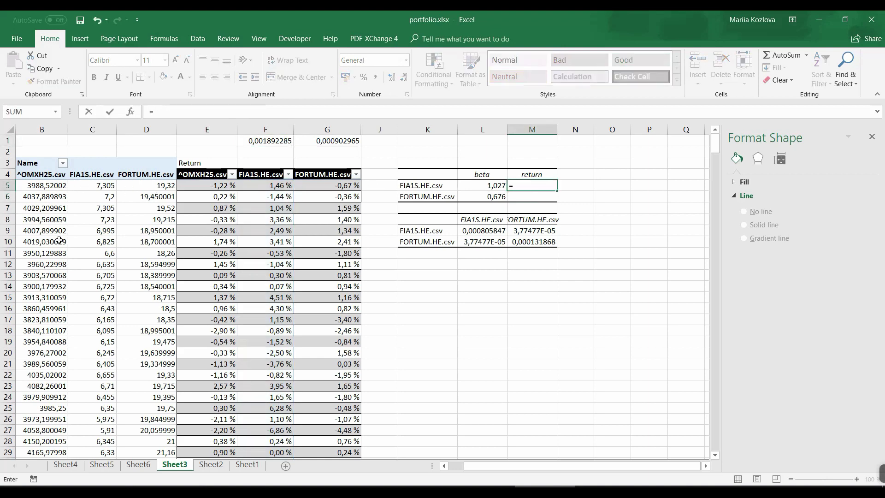
pyautogui.click(256, 141)
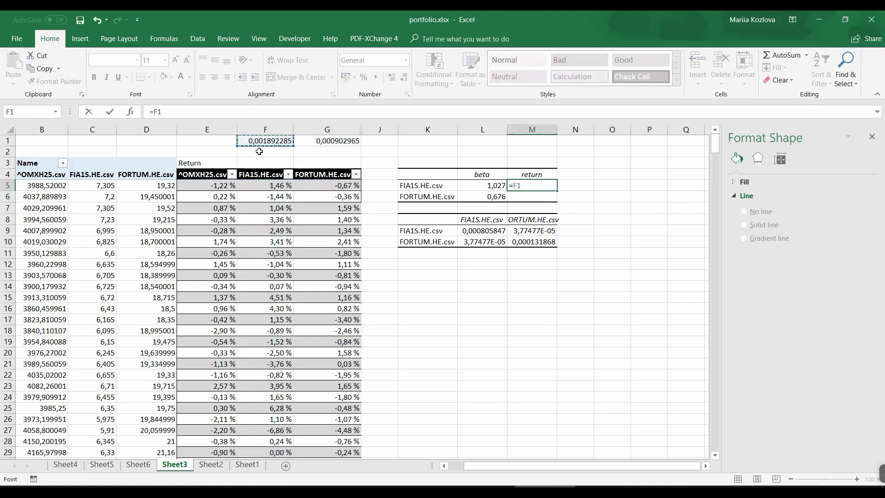
pyautogui.write('*252')
pyautogui.press('Return')
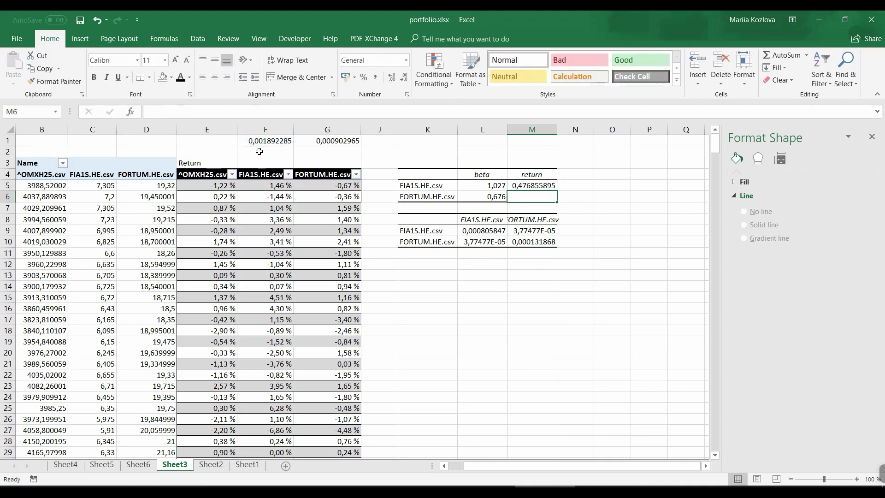
pyautogui.click(516, 185)
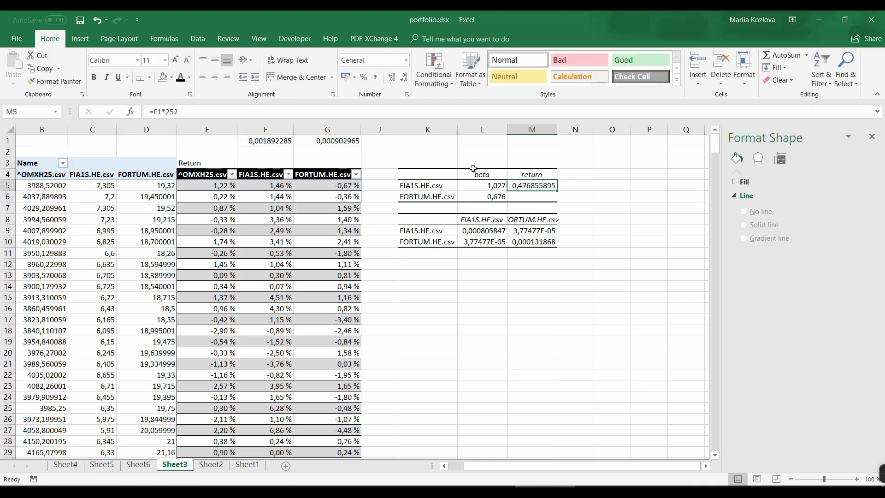
pyautogui.click(365, 77)
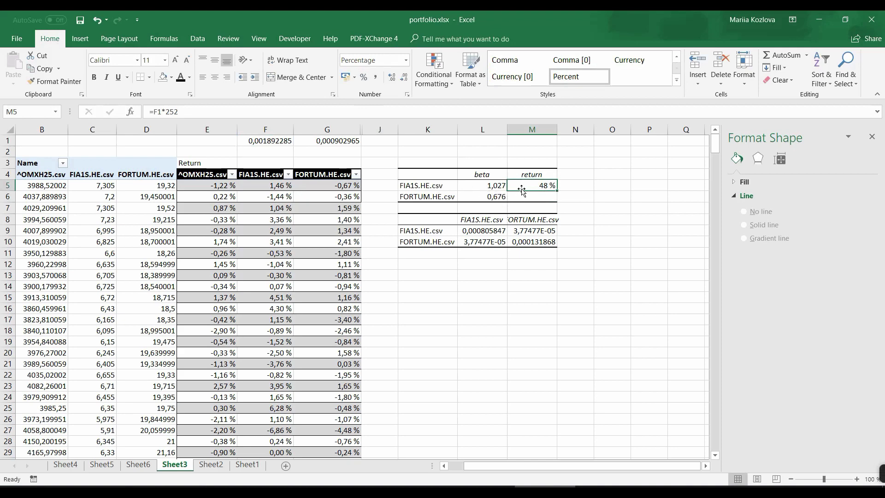
# - Enter =G1*252 in M6 for FORTUM and format it as a percentage, showing 23 %
pyautogui.click(524, 197)
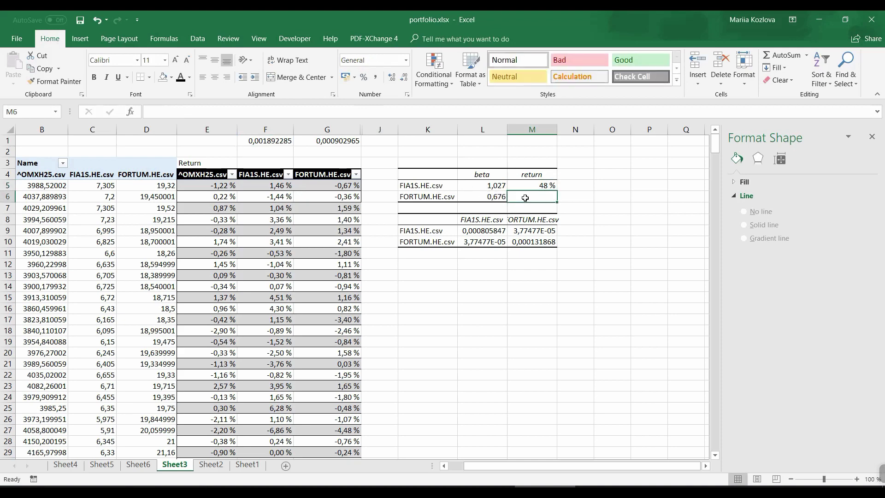
pyautogui.write('=')
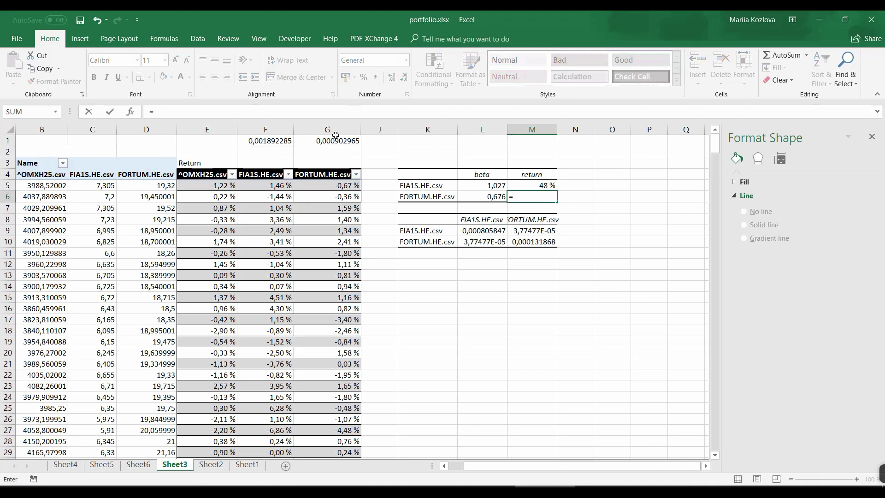
pyautogui.click(332, 144)
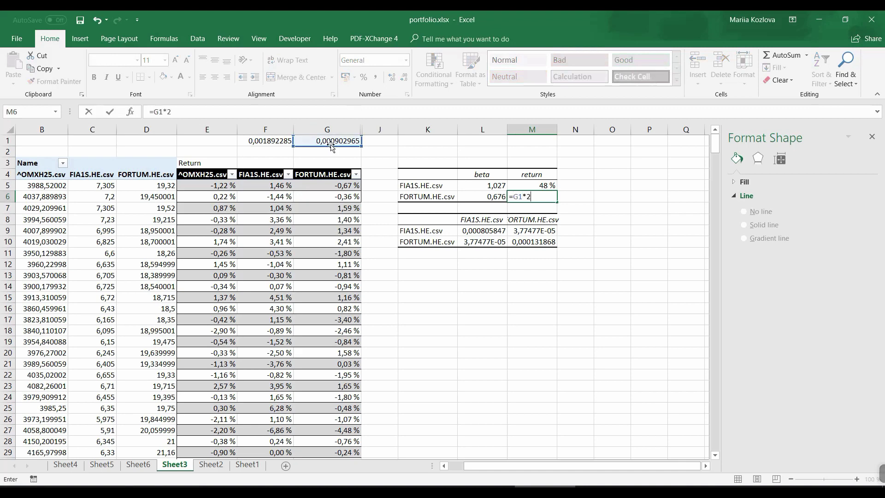
pyautogui.write('52')
pyautogui.press('Return')
pyautogui.click(524, 196)
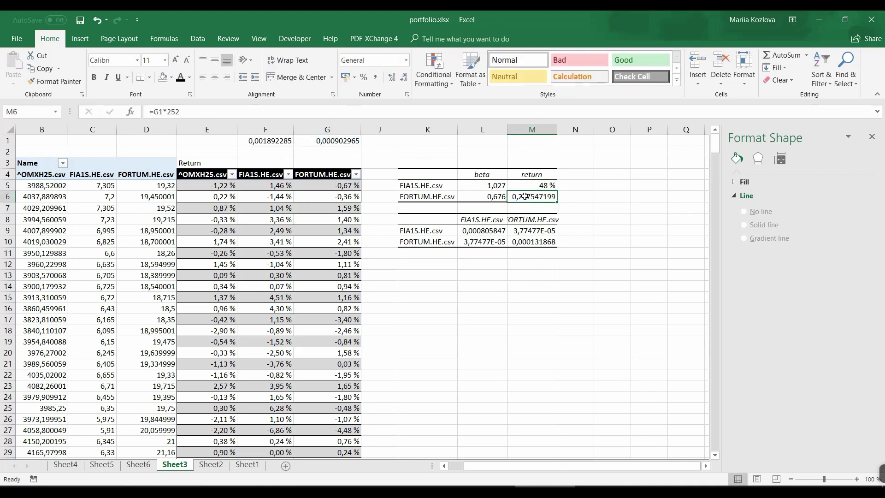
pyautogui.click(364, 78)
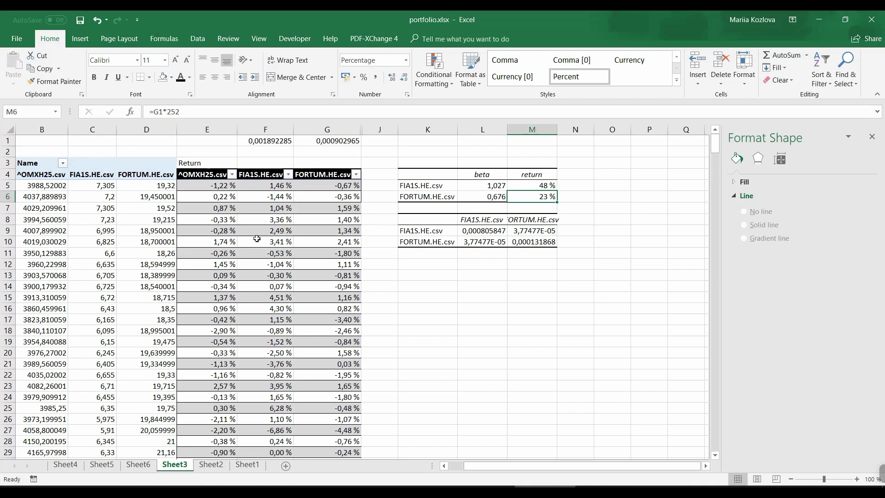
# - Copy the two stock names into K15:K16 and add a 'weights' heading above them
pyautogui.click(413, 275)
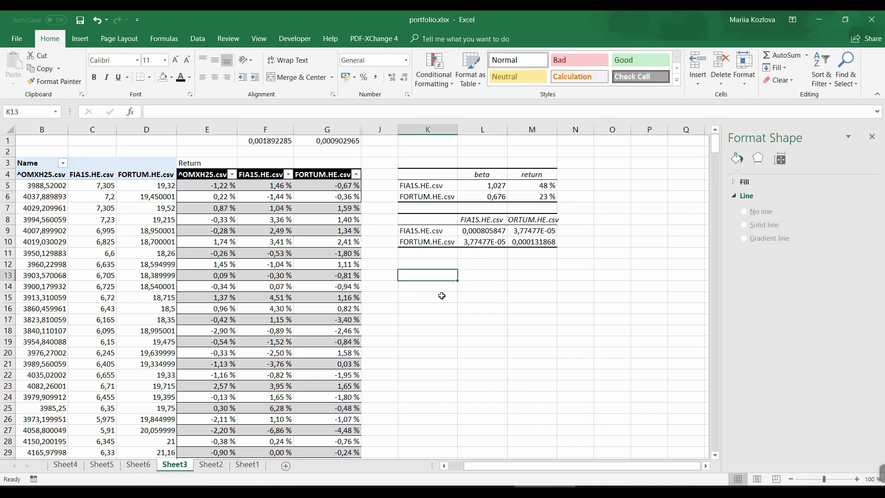
pyautogui.moveTo(521, 184); pyautogui.dragTo(521, 198)
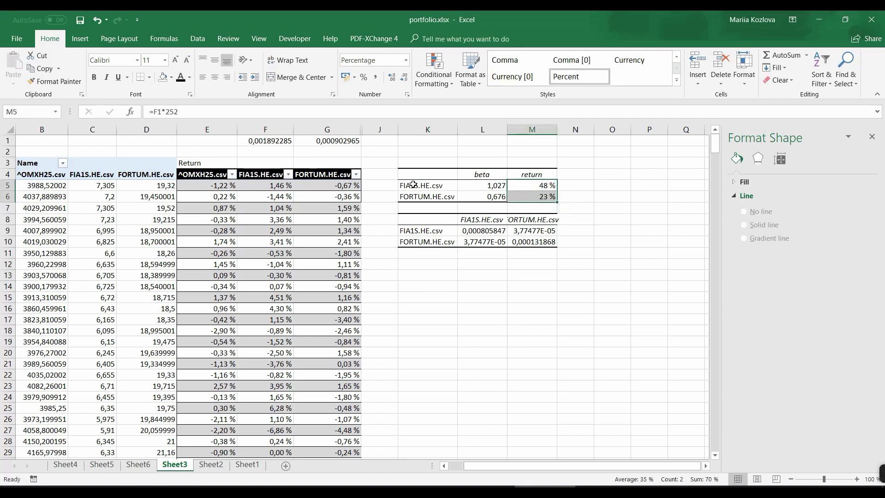
pyautogui.moveTo(415, 184); pyautogui.dragTo(415, 197)
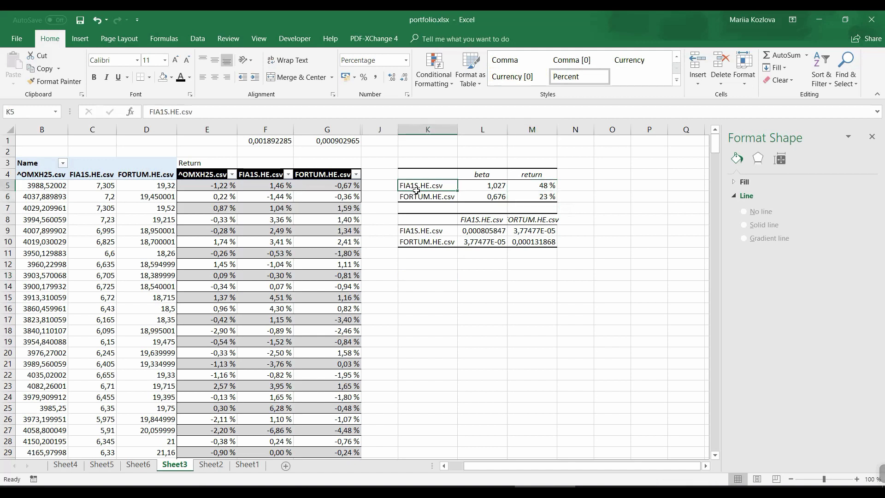
pyautogui.hotkey('ctrl', 'c')
pyautogui.click(415, 296)
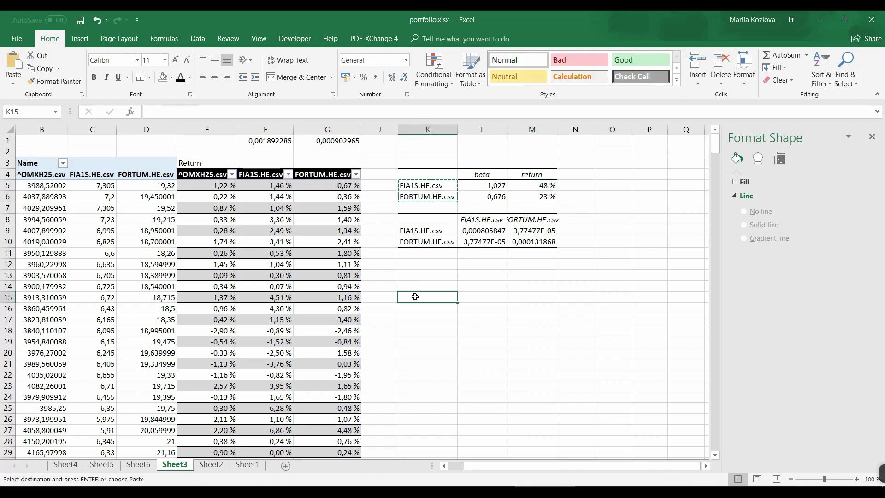
pyautogui.hotkey('ctrl', 'v')
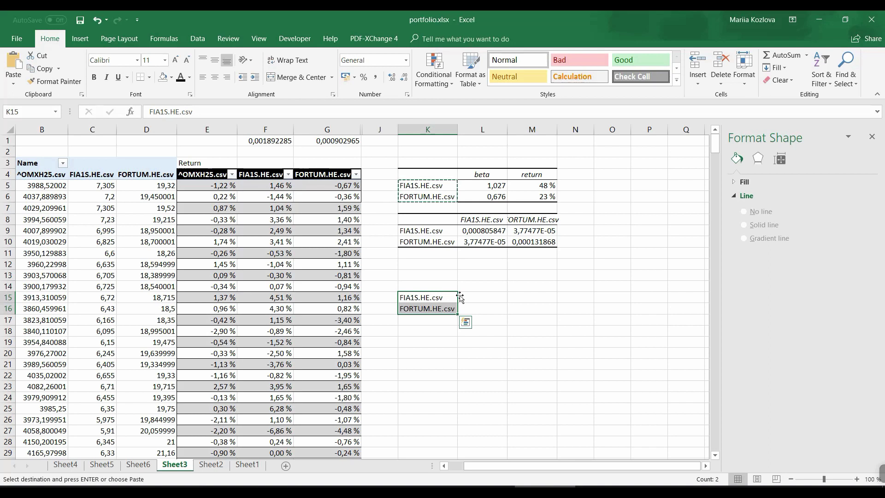
pyautogui.click(479, 286)
pyautogui.write('=wei')
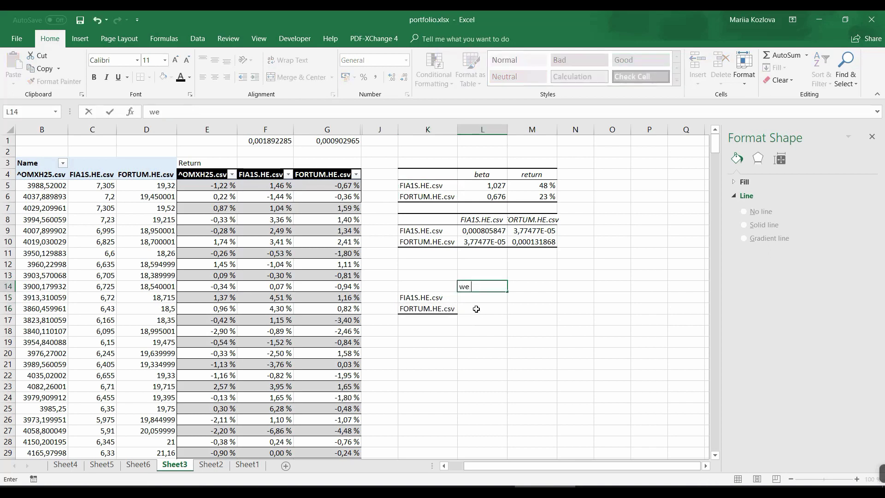
pyautogui.write('ghts')
pyautogui.press('Return')
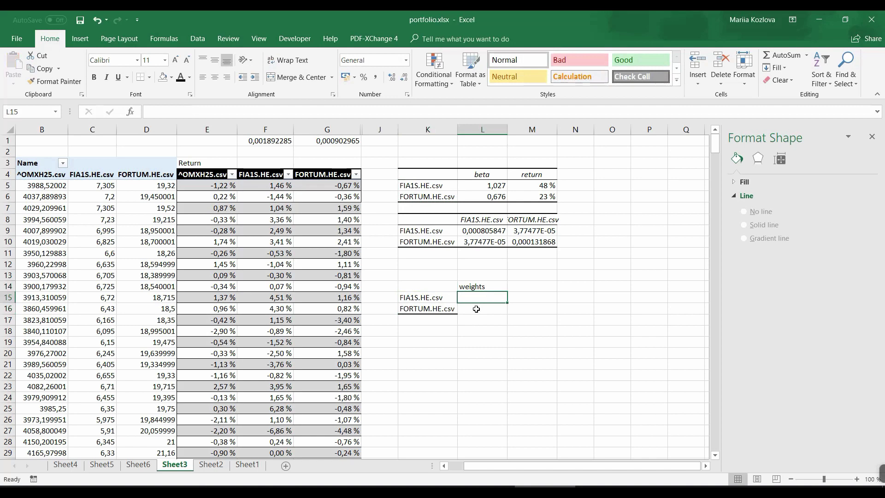
# - Enter 50 % weights for FIA1S in L15 and FORTUM in L16
pyautogui.write('50')
pyautogui.press('Return')
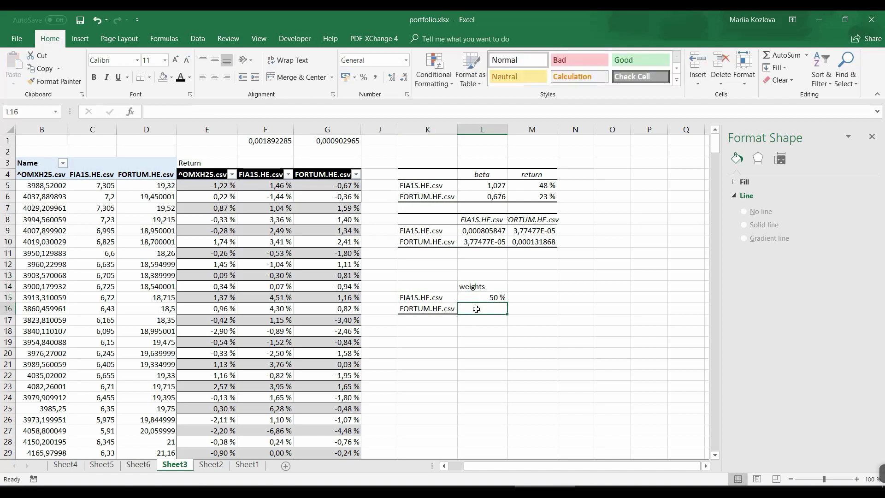
pyautogui.write('50')
pyautogui.click(401, 308)
pyautogui.hotkey('ctrl', 'c')
pyautogui.keyDown('shift'); pyautogui.click(460, 309); pyautogui.keyUp('shift')
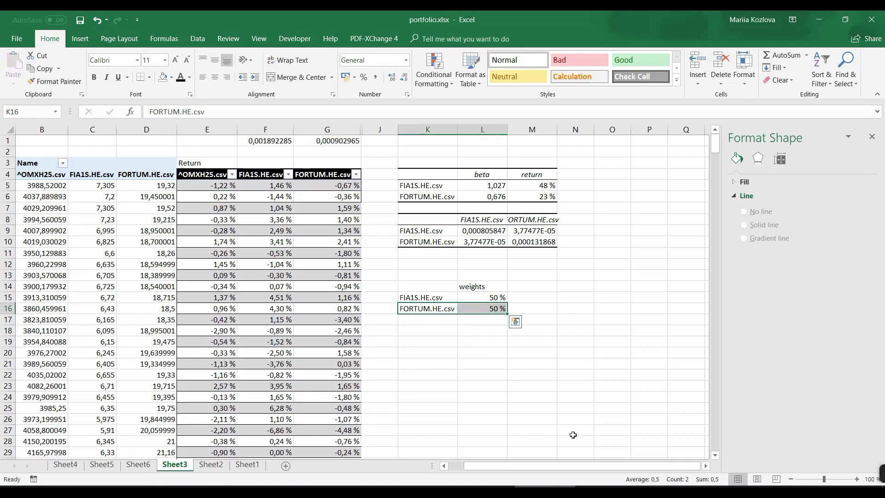
pyautogui.click(476, 323)
pyautogui.press('Escape')
pyautogui.press('Return')
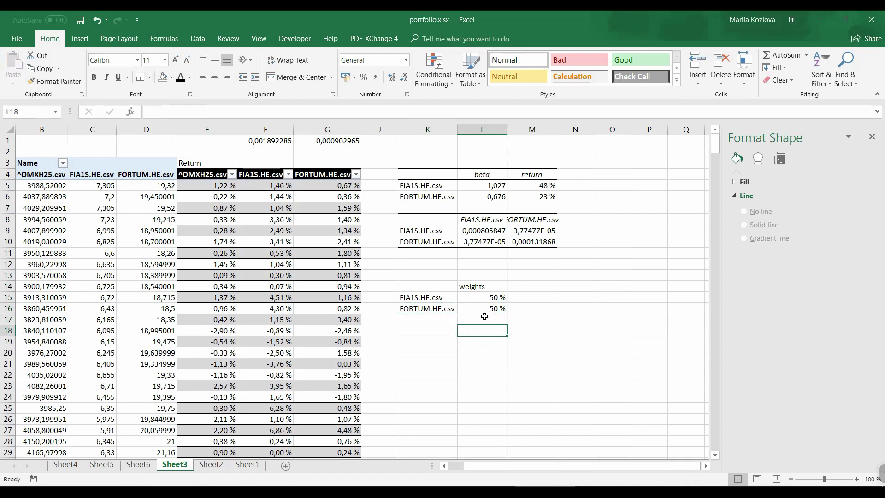
# - Enter =SUM(L15:L16) in L17 so the weights total 100 %
pyautogui.click(484, 316)
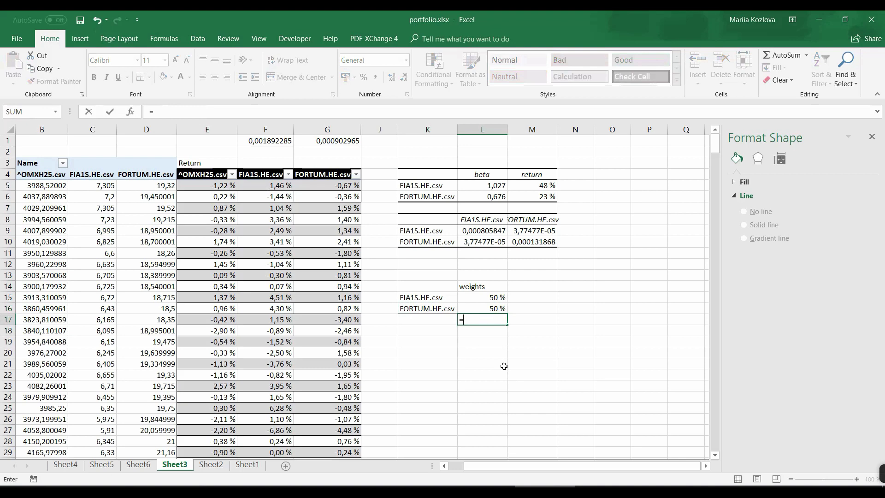
pyautogui.write('=SUM(')
pyautogui.click(485, 299)
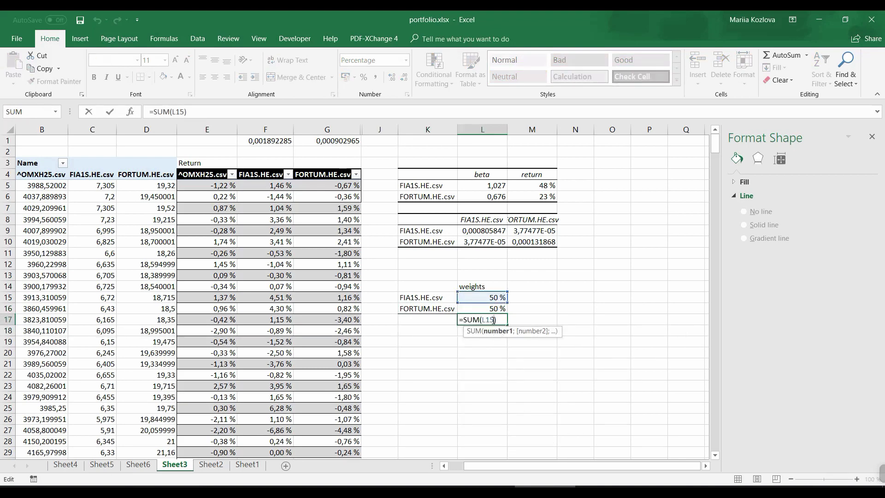
pyautogui.write(':)')
pyautogui.click(493, 310)
pyautogui.press('Return')
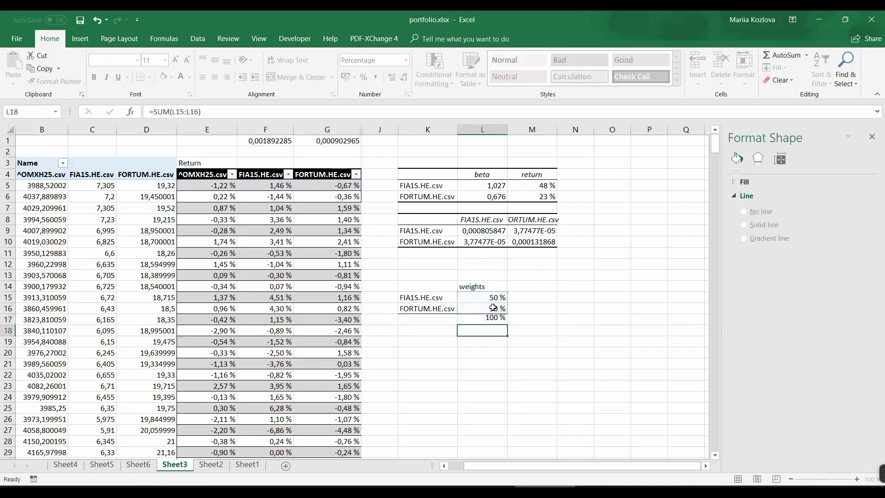
pyautogui.moveTo(493, 299); pyautogui.dragTo(494, 308)
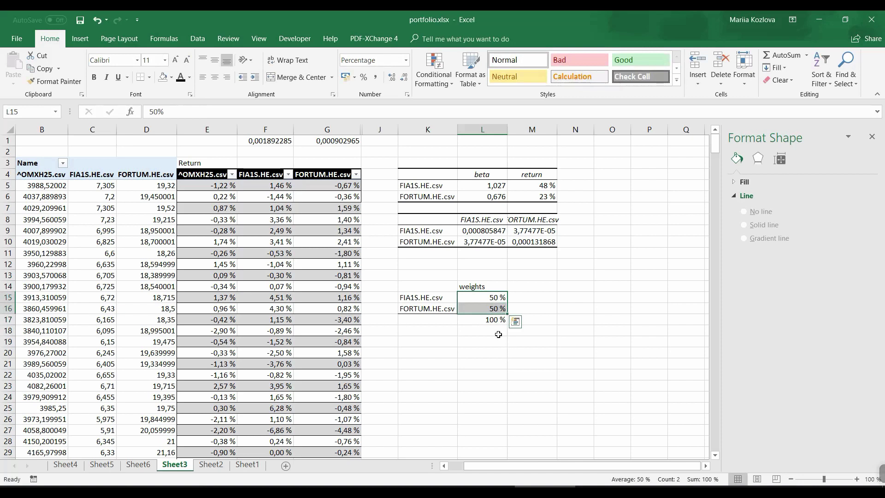
pyautogui.click(496, 323)
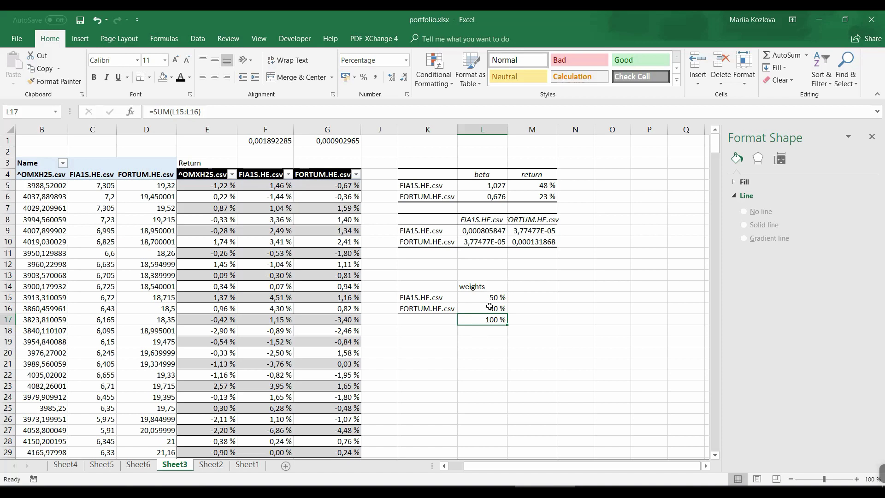
pyautogui.click(447, 342)
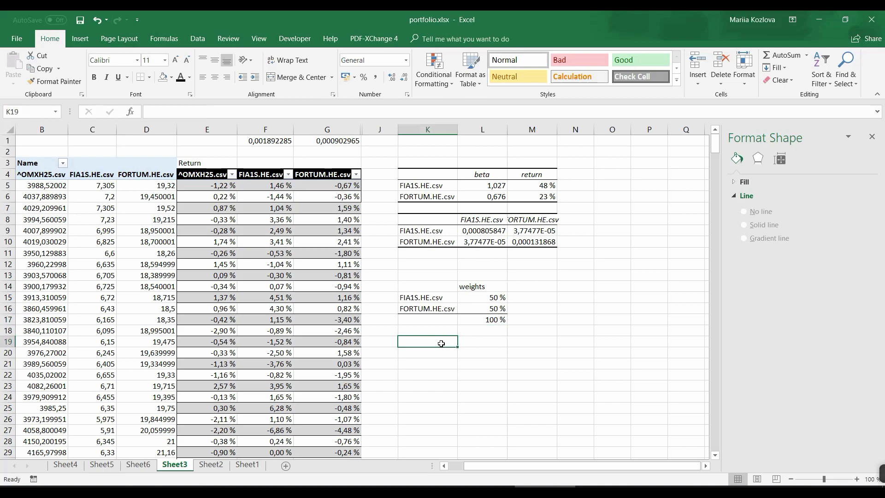
# - Type the PORTFOLIO heading in K19 and the 'Expected return' label in K20
pyautogui.write('PORT')
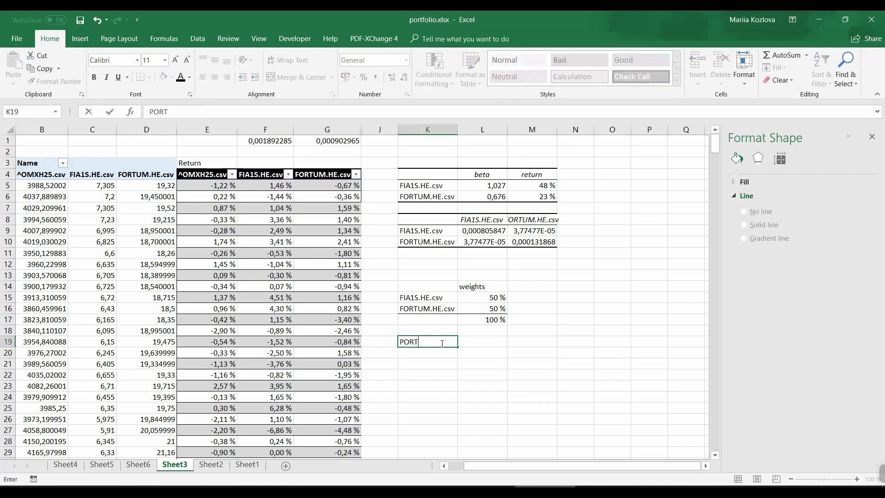
pyautogui.write('FOLIO')
pyautogui.press('Return')
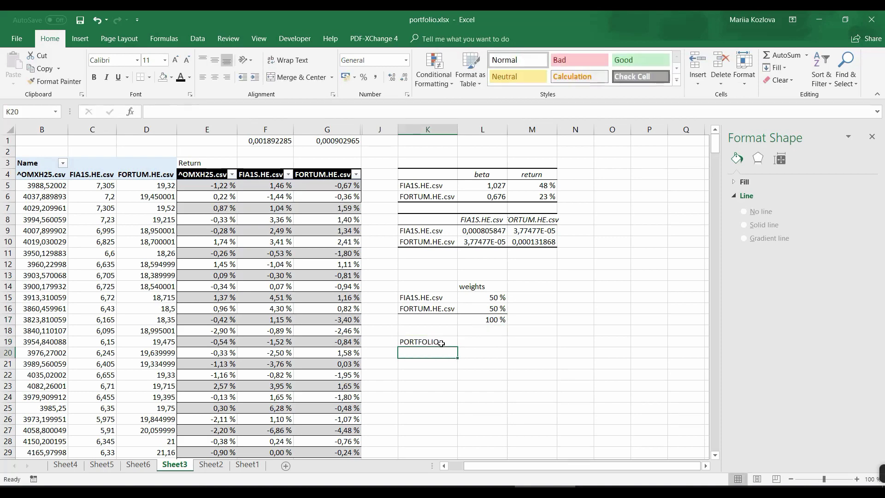
pyautogui.write('Expected')
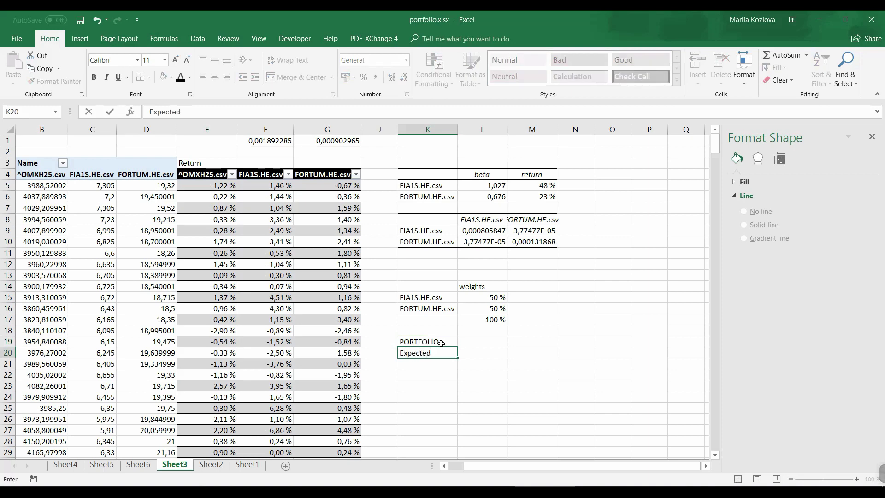
pyautogui.write(' return')
pyautogui.press('Tab')
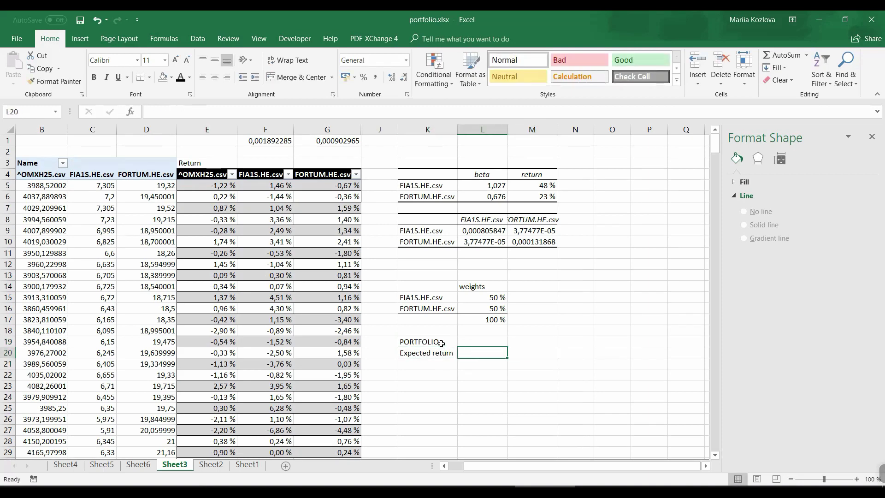
# - Enter =SUMPRODUCT($L$15:$L$16;$M$5:$M$6) in L20 and format it as 35 %
pyautogui.write('=sum')
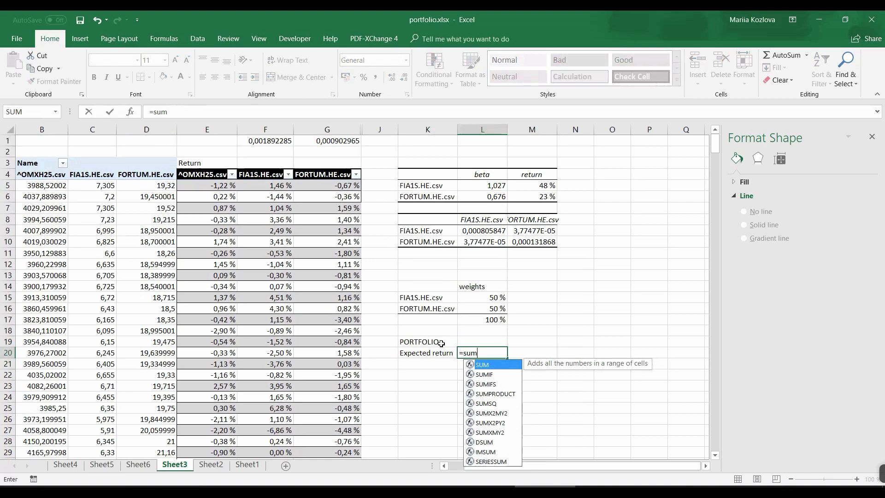
pyautogui.write('p')
pyautogui.press('Tab')
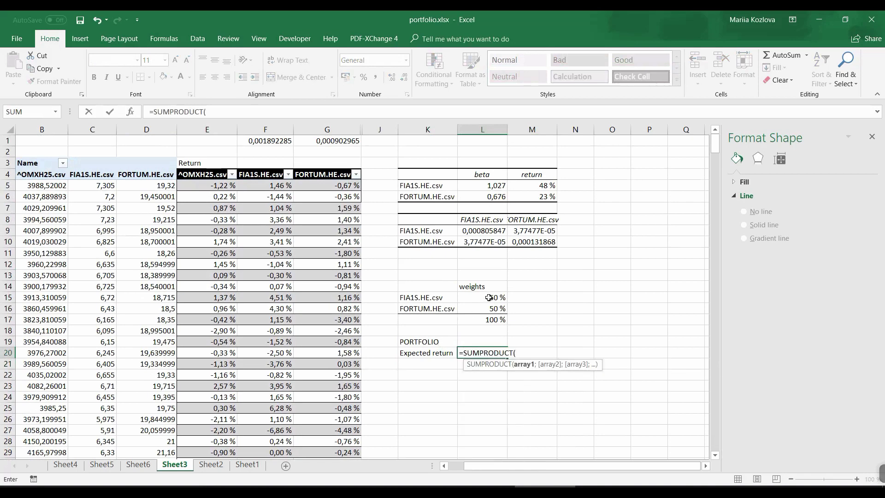
pyautogui.moveTo(489, 298); pyautogui.dragTo(490, 304)
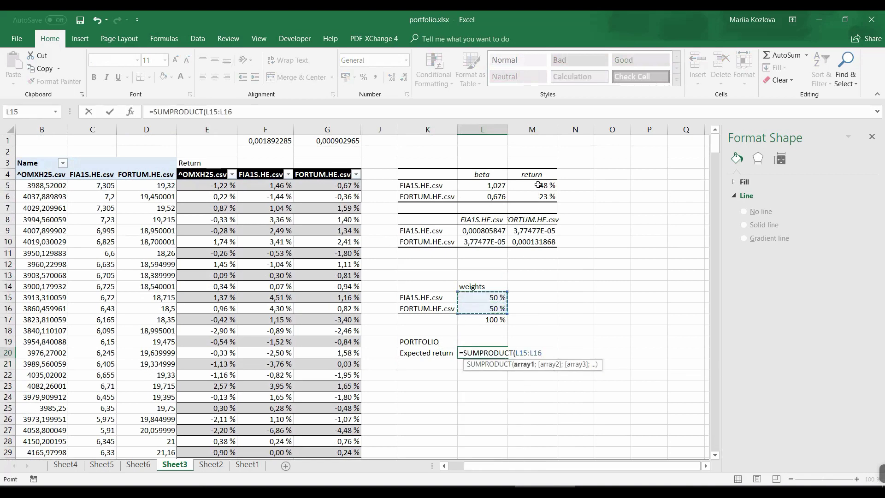
pyautogui.write(';')
pyautogui.moveTo(538, 185); pyautogui.dragTo(538, 197)
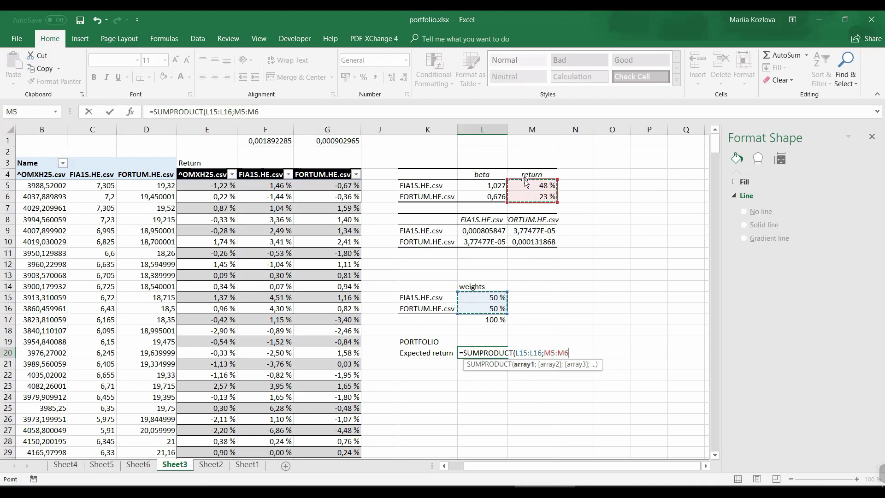
pyautogui.press('F4')
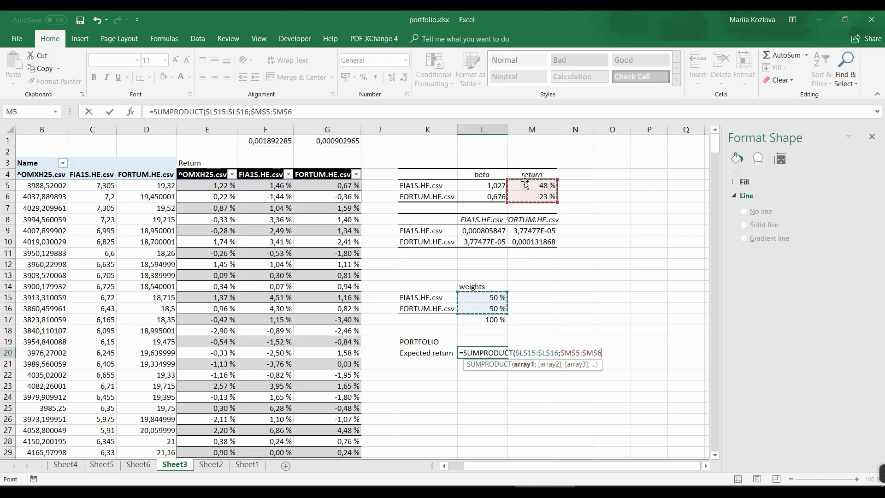
pyautogui.press('Return')
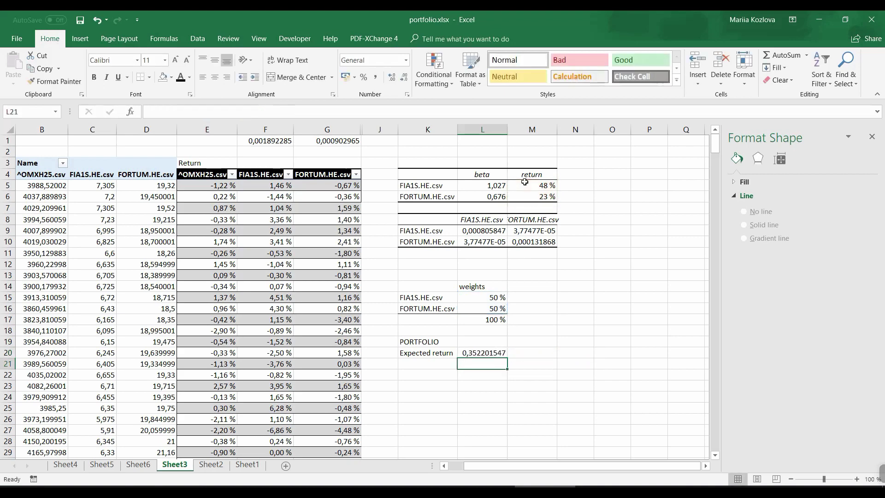
pyautogui.doubleClick(505, 355)
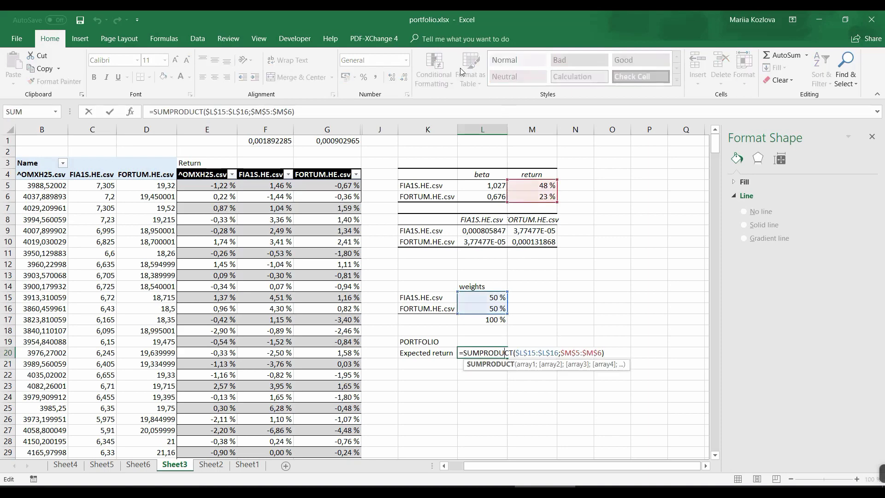
pyautogui.press('Escape')
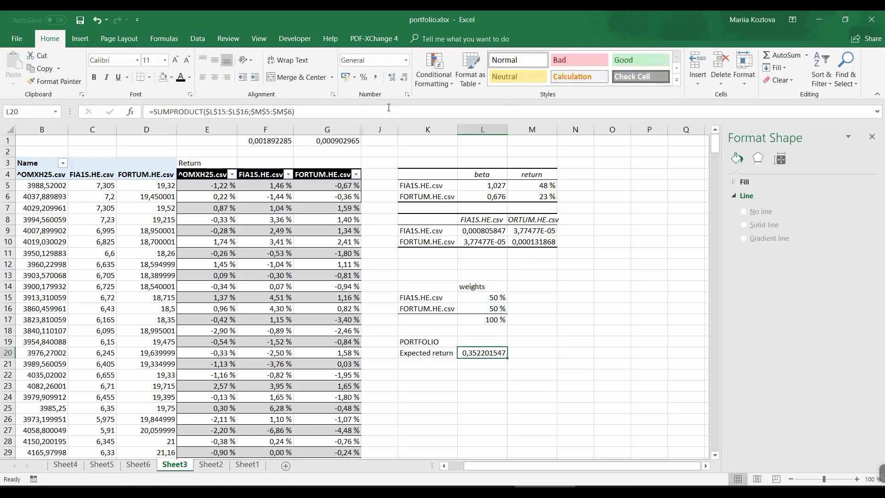
pyautogui.click(364, 79)
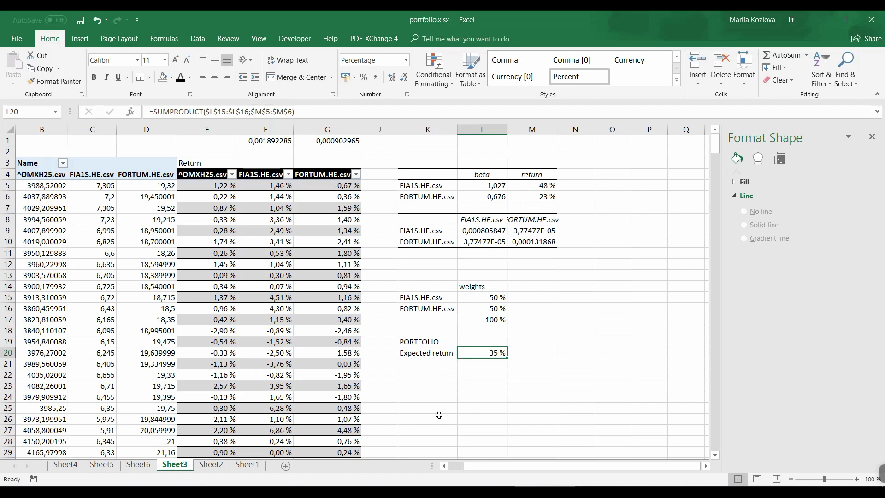
pyautogui.click(431, 364)
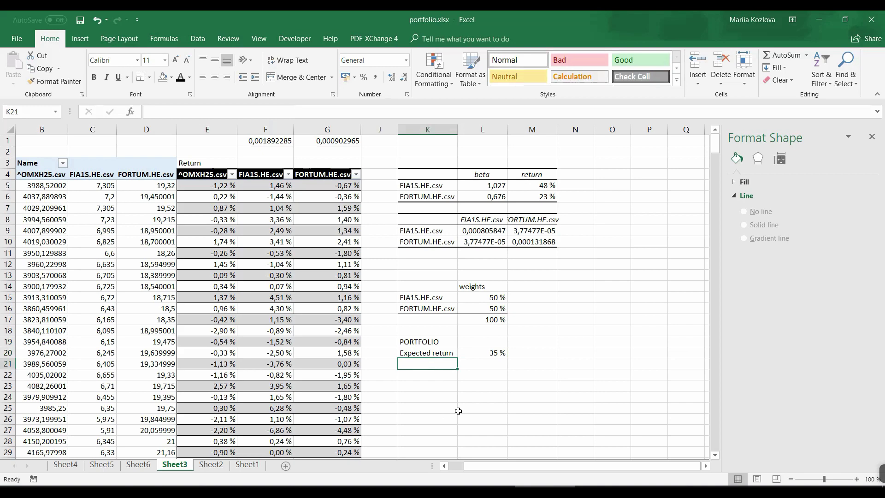
pyautogui.write('Variance')
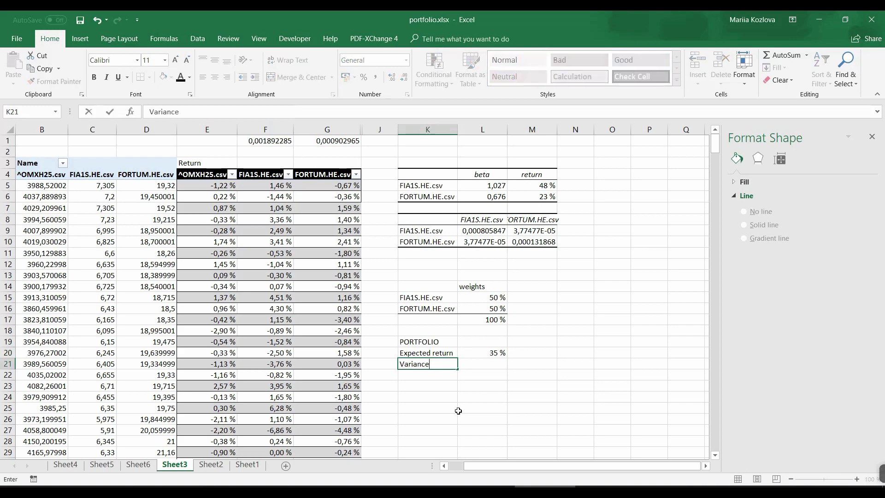
pyautogui.press('Return')
pyautogui.click(433, 364)
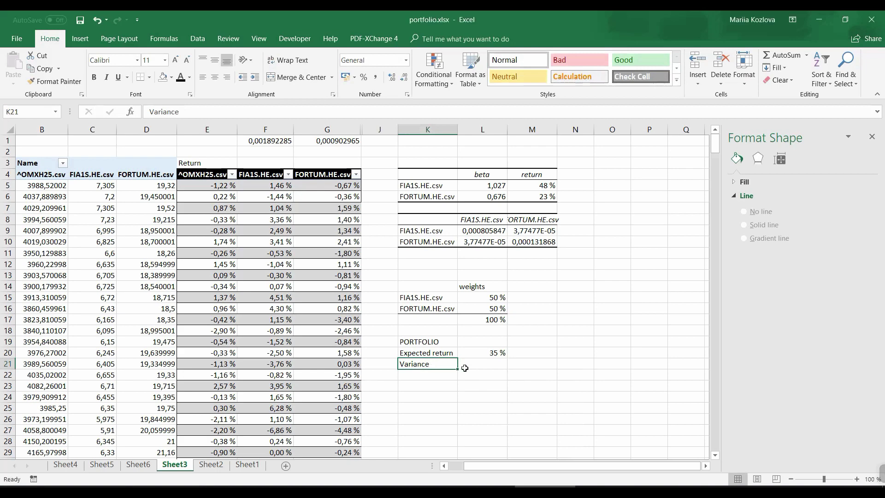
pyautogui.click(466, 368)
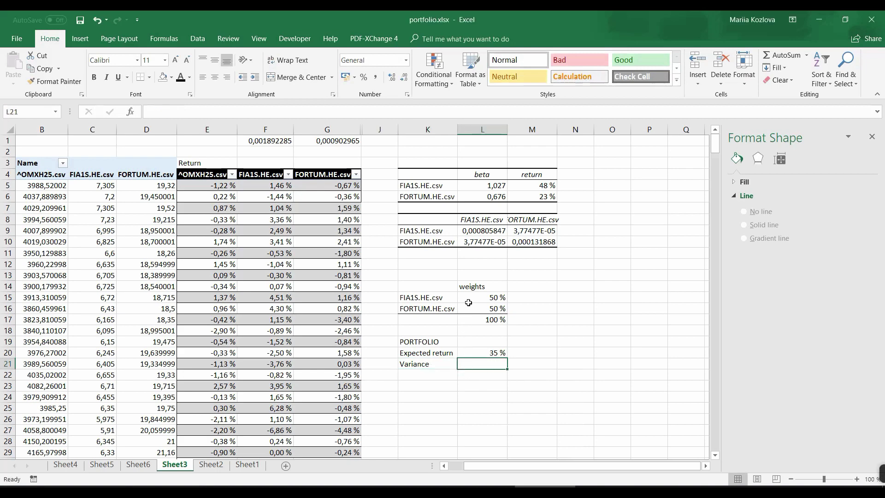
pyautogui.moveTo(470, 297); pyautogui.dragTo(471, 309)
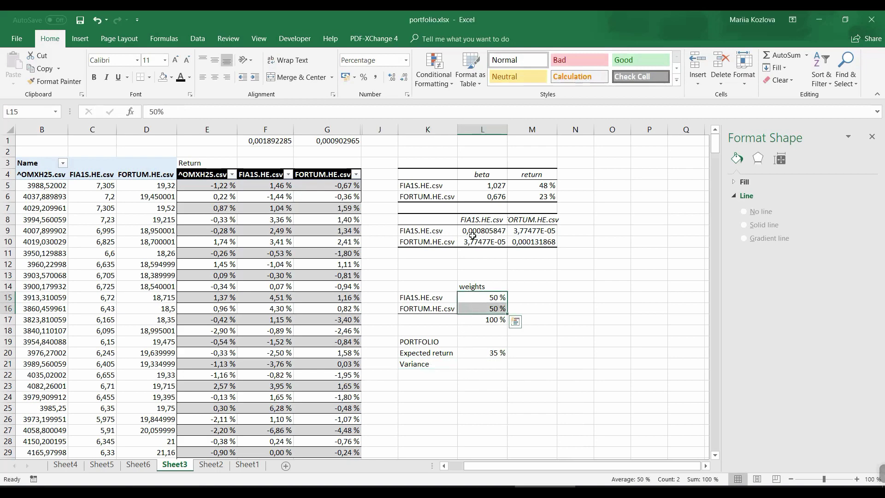
pyautogui.moveTo(472, 236); pyautogui.dragTo(524, 242)
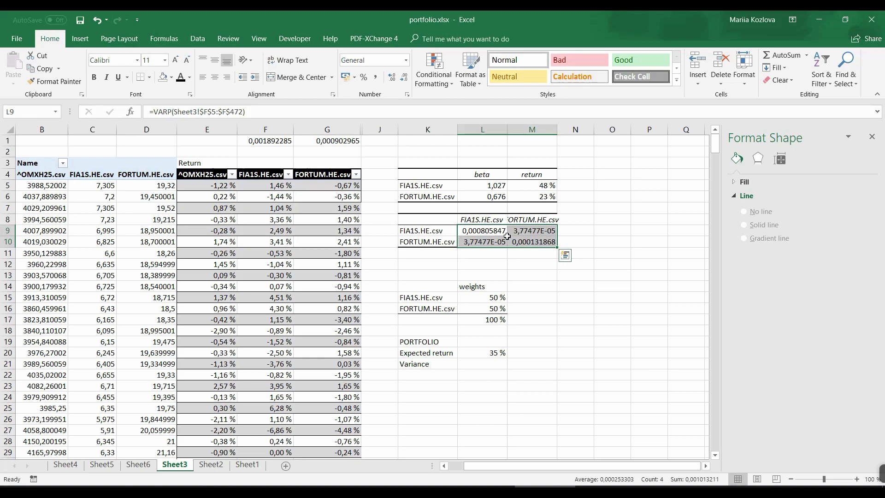
pyautogui.click(497, 365)
pyautogui.doubleClick(497, 368)
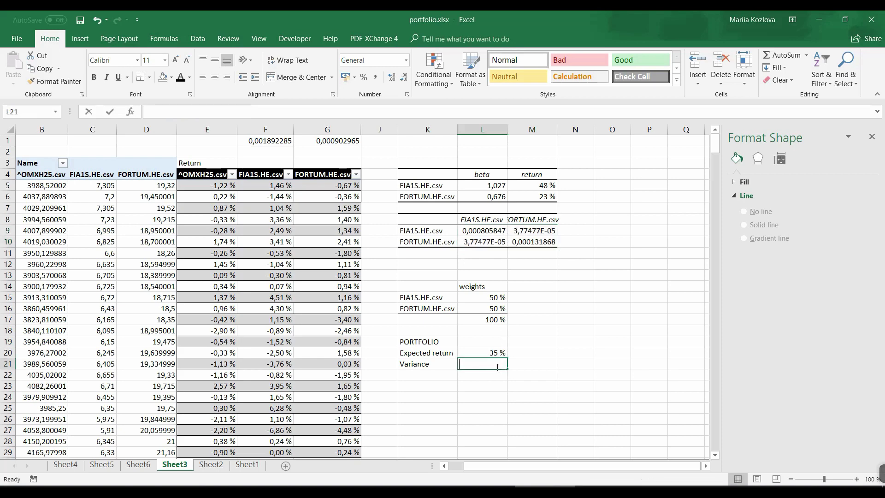
# - Start the variance formula: MMULT of TRANSPOSE(L15:L16) with the covariance matrix L9:M10
pyautogui.write('=mmu')
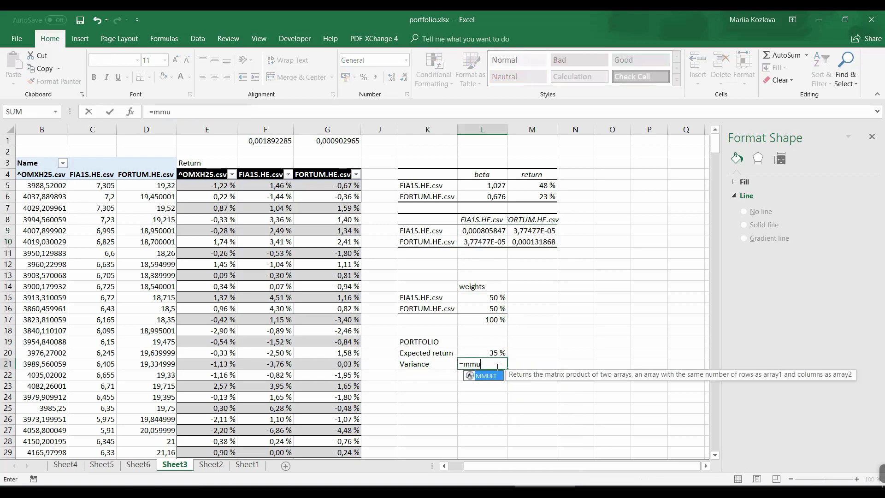
pyautogui.press('Tab')
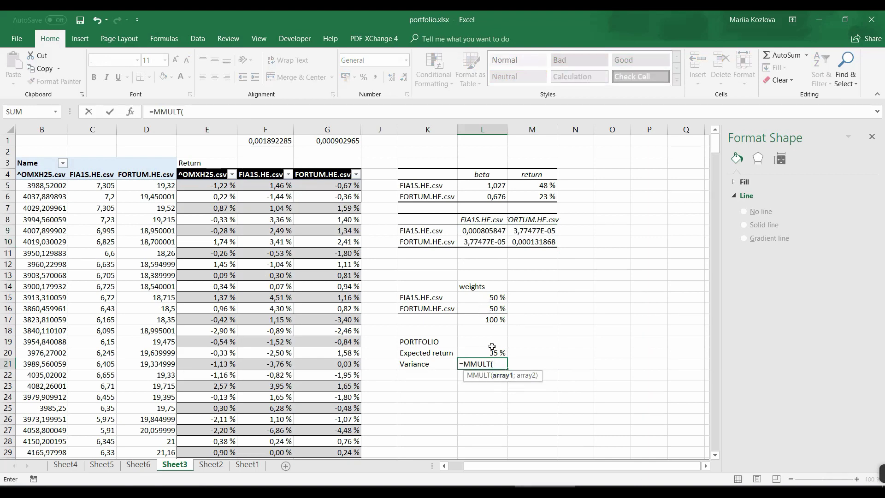
pyautogui.write('tran')
pyautogui.press('Tab')
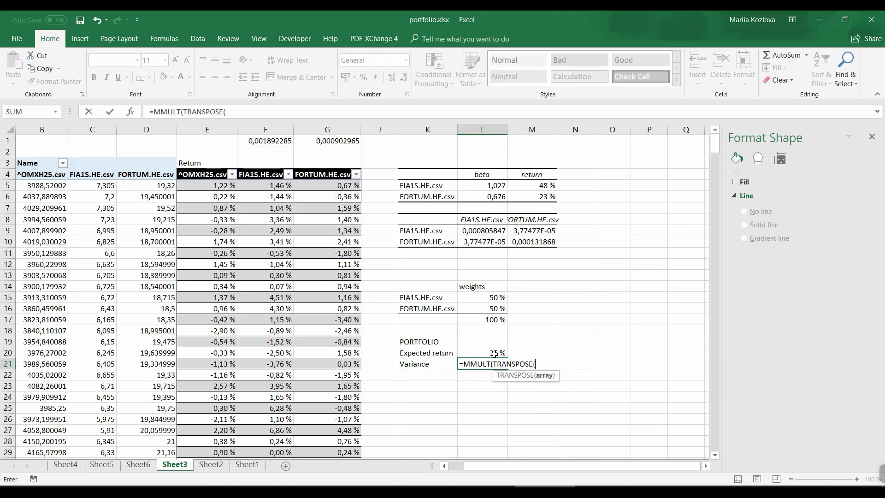
pyautogui.moveTo(482, 297); pyautogui.dragTo(480, 306)
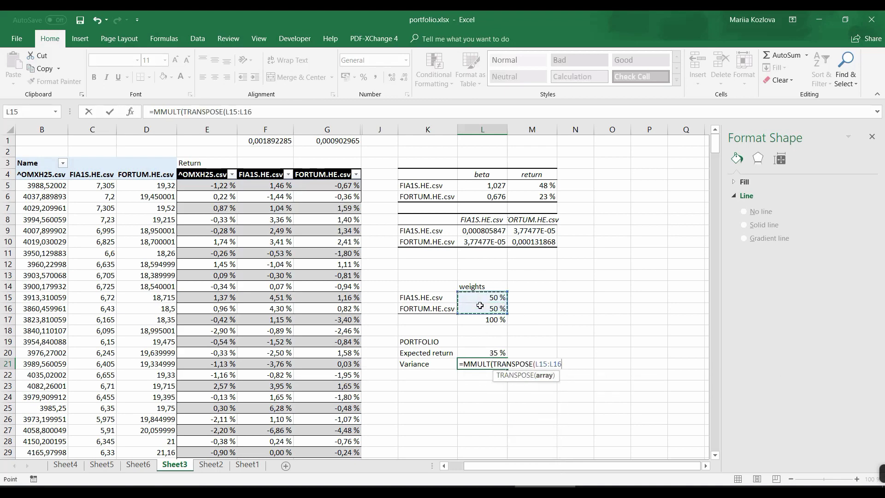
pyautogui.write(');')
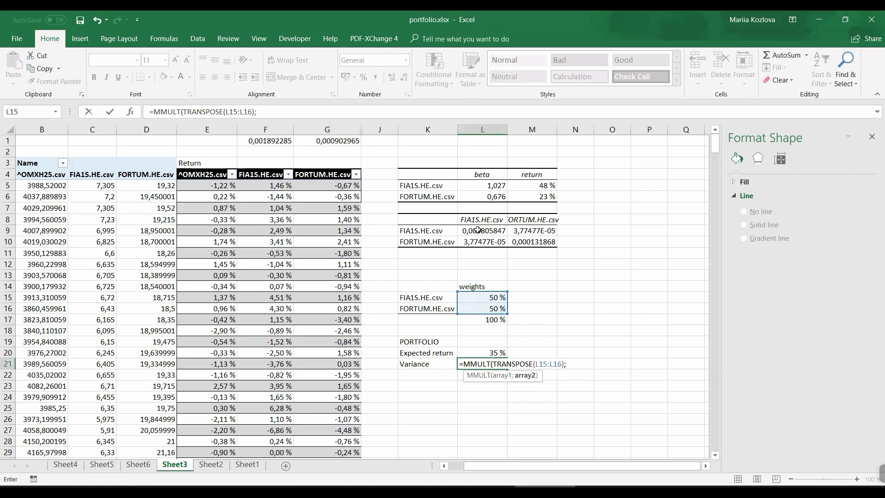
pyautogui.click(532, 241)
pyautogui.moveTo(494, 232); pyautogui.dragTo(520, 240)
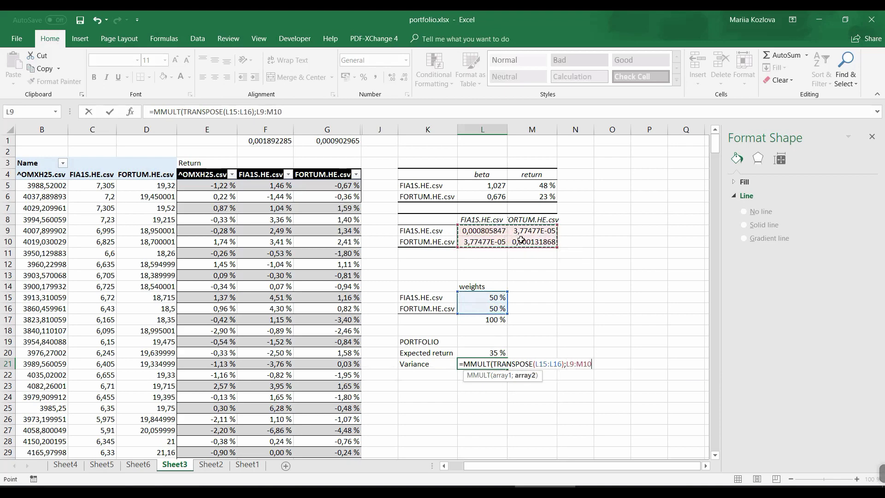
# - Finish the nested MMULT with L15:L16 as an array formula, formatted as 0,03 %
pyautogui.write(')')
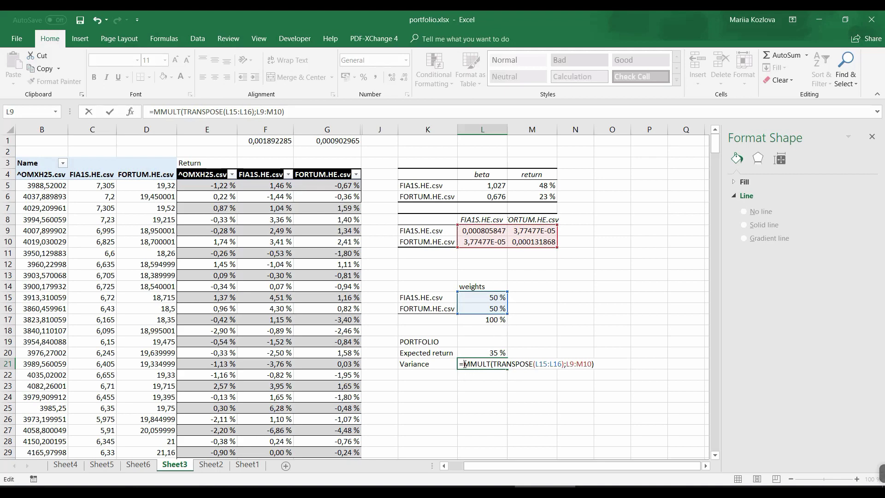
pyautogui.write('Mm')
pyautogui.press('Tab')
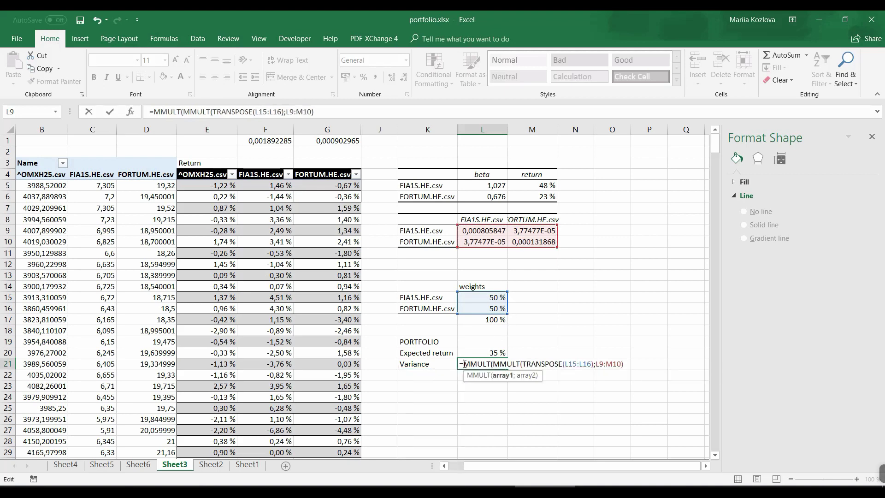
pyautogui.click(412, 112)
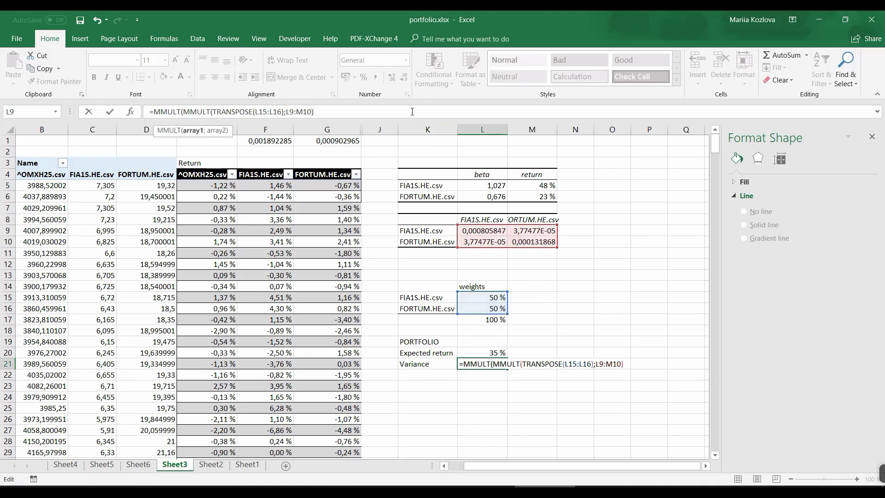
pyautogui.moveTo(500, 298); pyautogui.dragTo(497, 307)
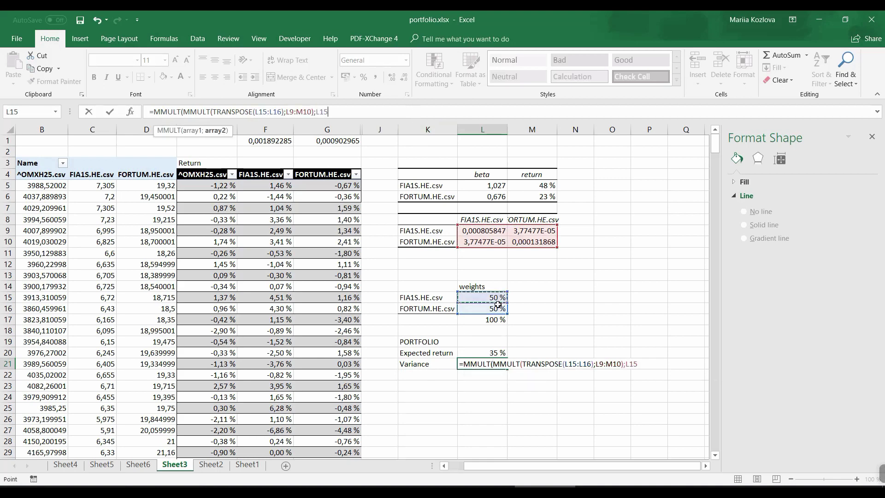
pyautogui.write(')')
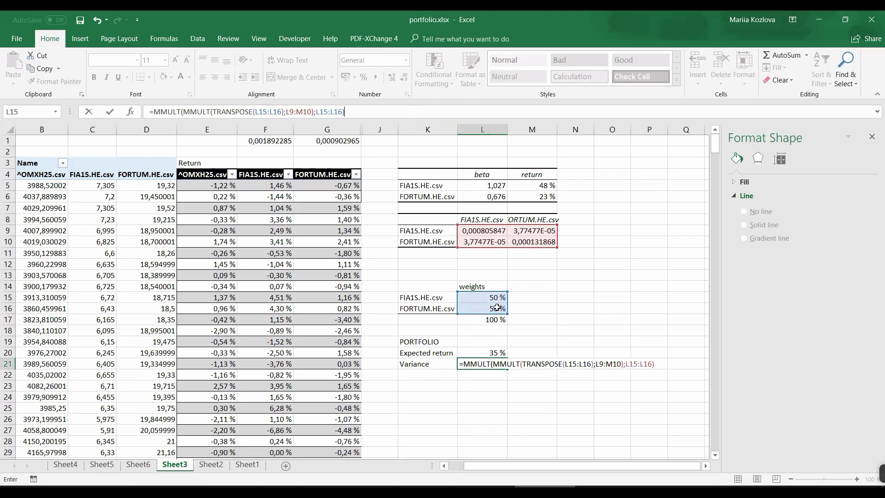
pyautogui.hotkey('ctrl', 'shift', 'Return')
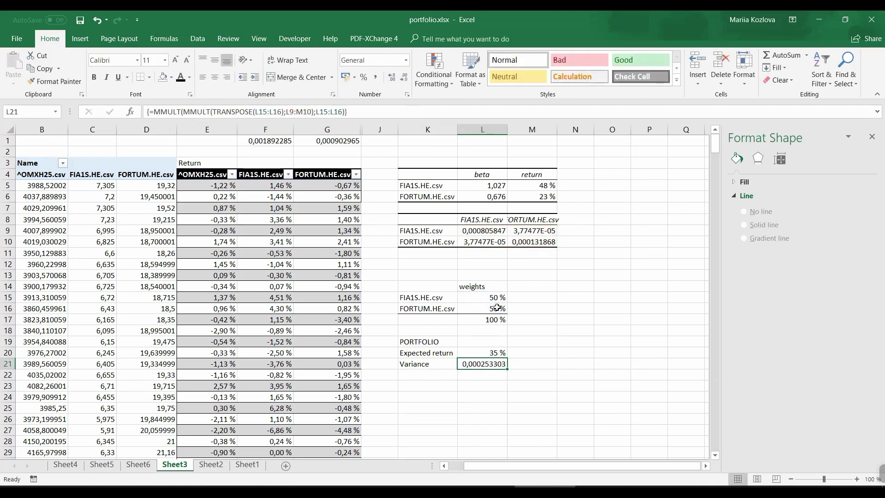
pyautogui.click(364, 77)
pyautogui.click(394, 79)
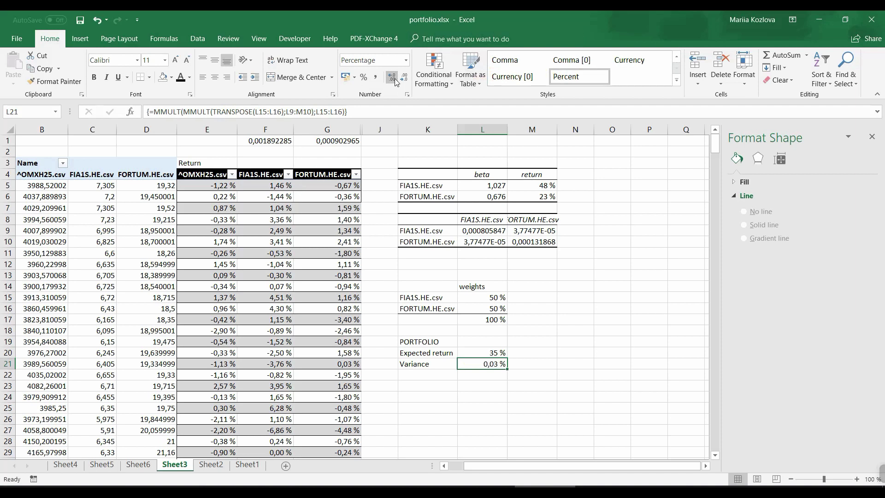
# - Add the 'St deviation' label in K22 and enter =L21^0,5 in L22
pyautogui.click(433, 374)
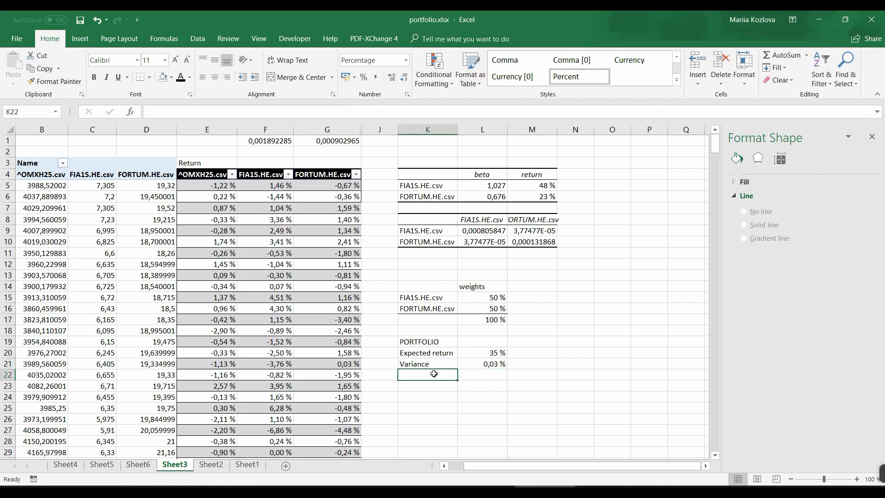
pyautogui.write('St de')
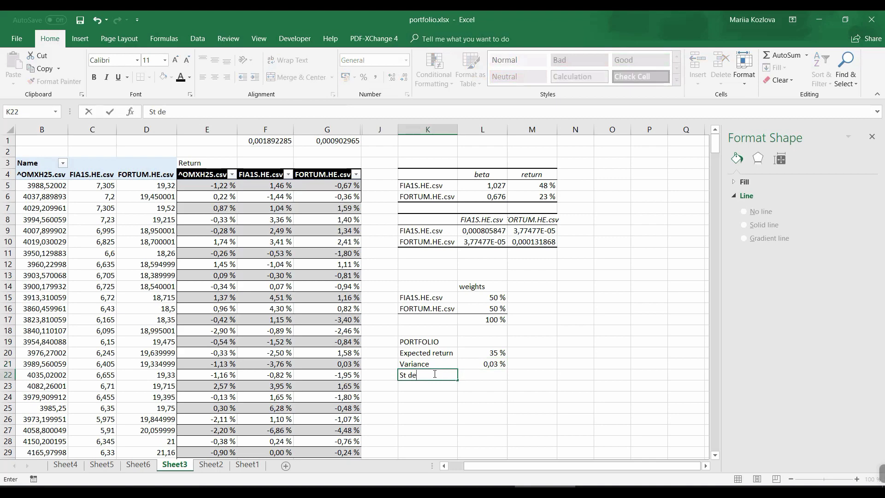
pyautogui.write('viation')
pyautogui.press('Return')
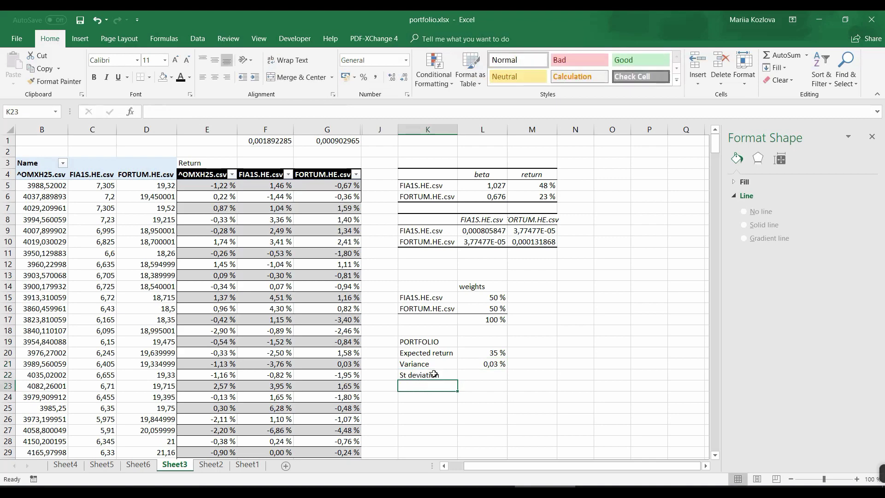
pyautogui.press('Right')
pyautogui.press('Up')
pyautogui.write('=')
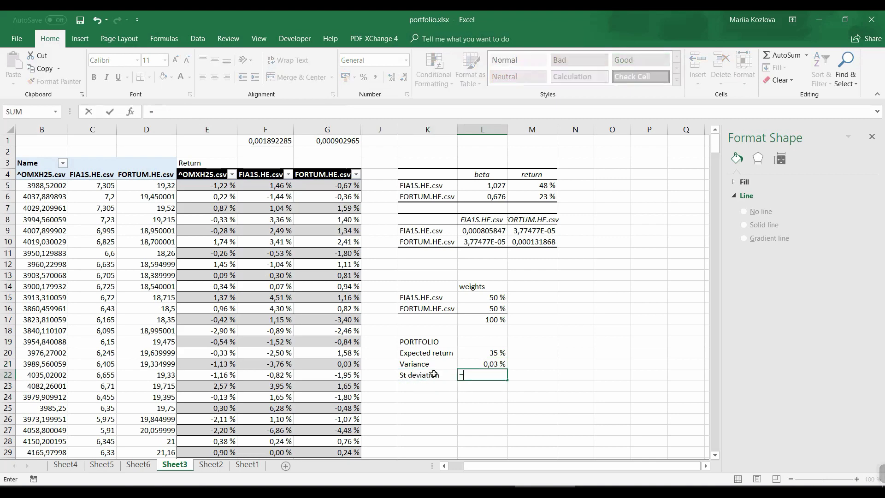
pyautogui.press('Up')
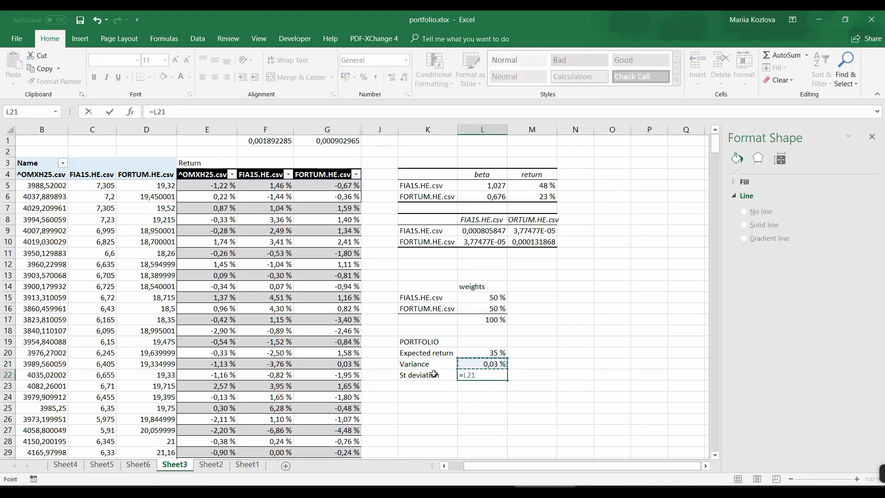
pyautogui.write('^0,5')
pyautogui.press('Return')
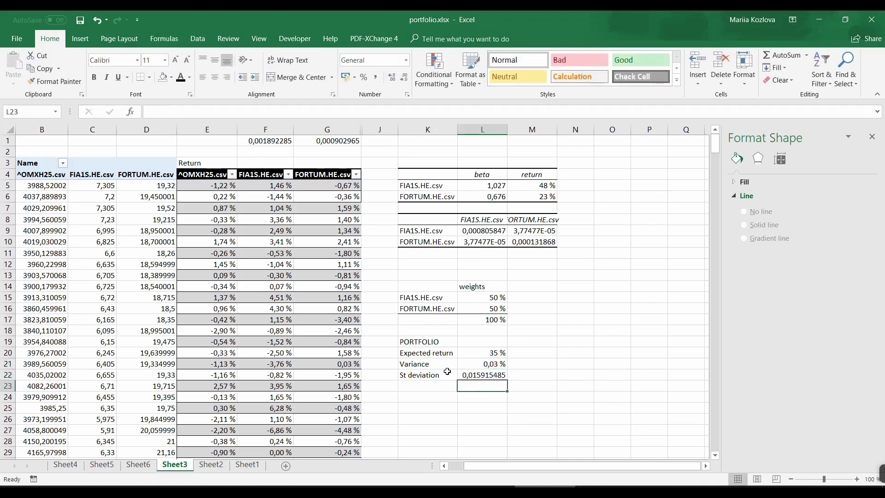
# - Copy L21's percentage format to L22 with Format Painter, showing 1,59 %
pyautogui.click(479, 364)
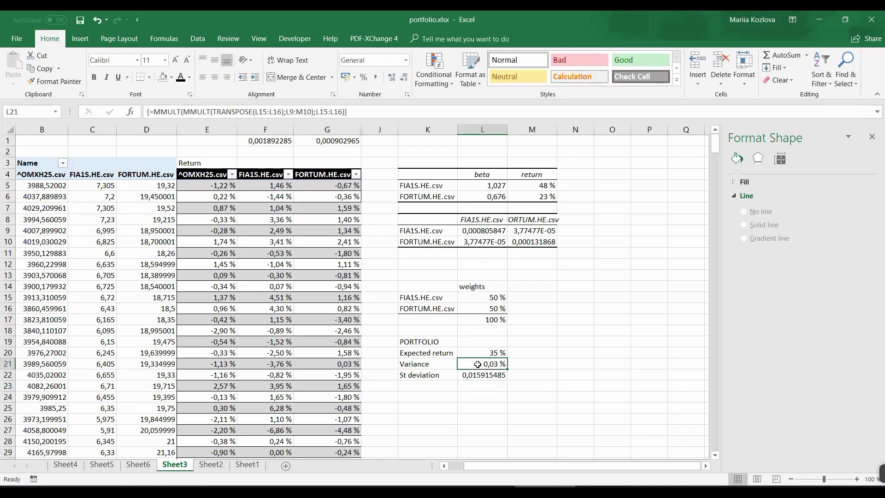
pyautogui.click(55, 81)
pyautogui.click(479, 375)
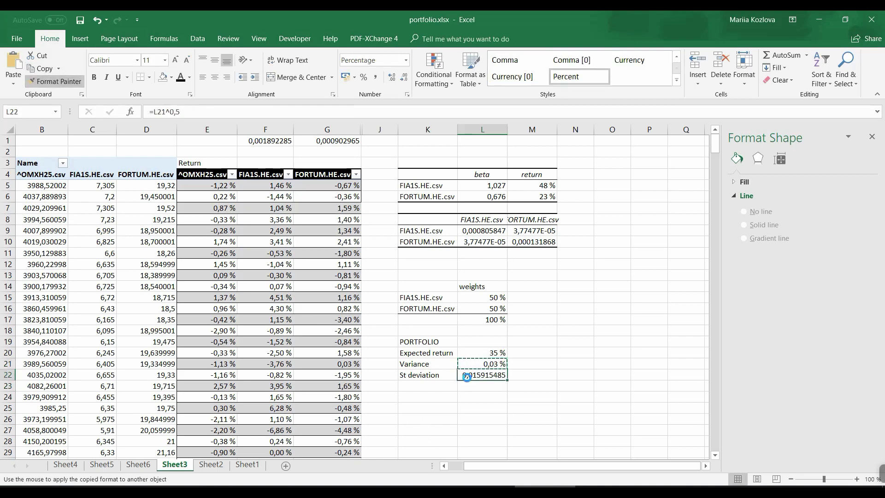
pyautogui.click(465, 399)
pyautogui.click(466, 375)
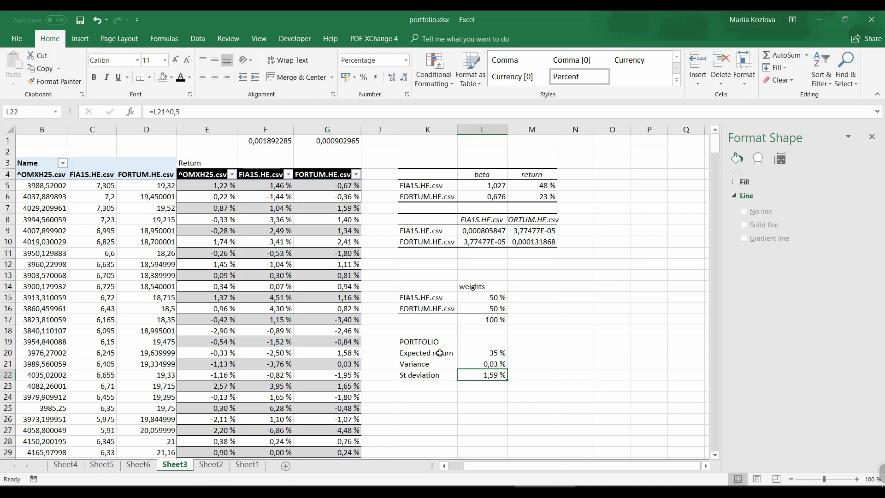
pyautogui.click(469, 354)
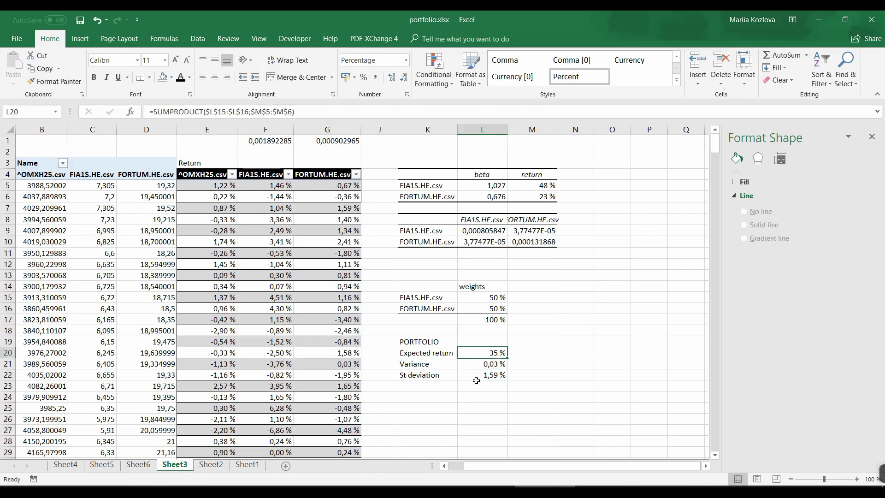
# - Type the 'Sharpe ratio' label in K23
pyautogui.click(433, 387)
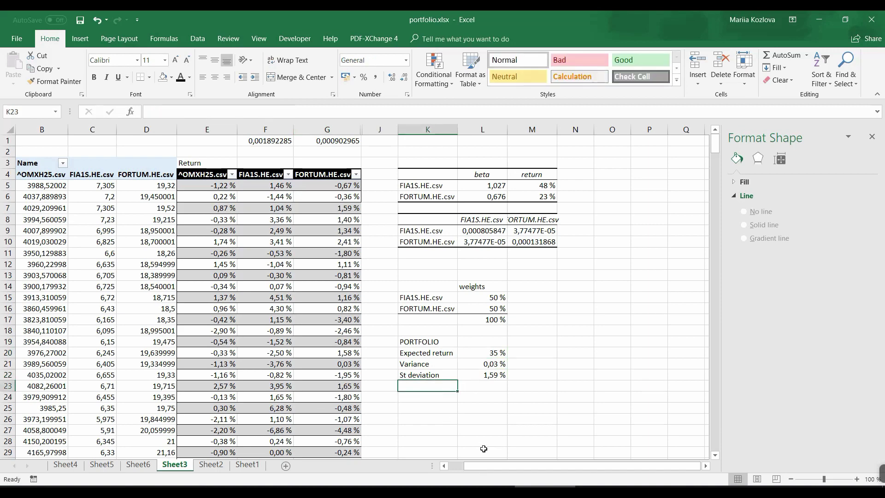
pyautogui.write('Sharpe ra')
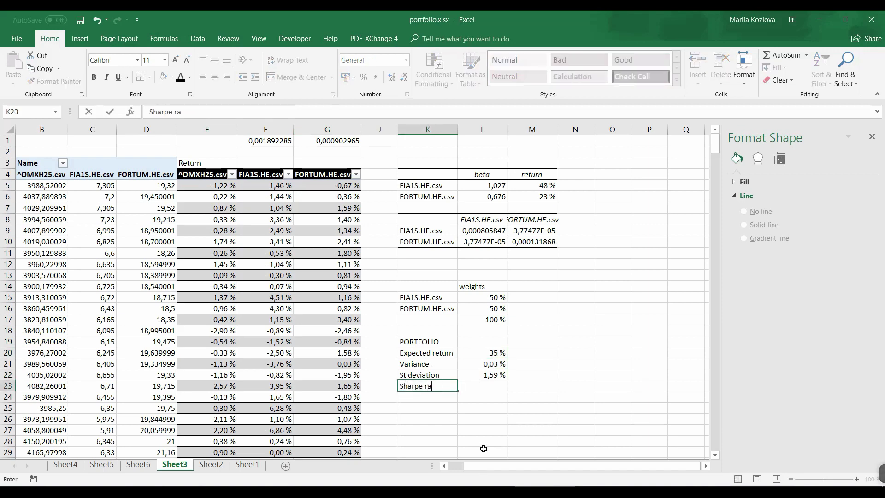
pyautogui.write('tio')
pyautogui.press('Return')
pyautogui.press('Right')
pyautogui.press('Up')
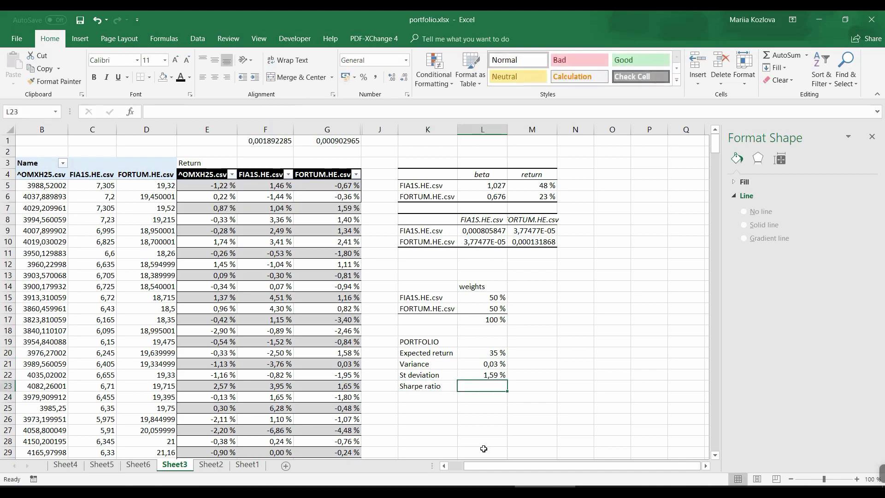
# - Enter =L20/L22 in L23 and apply Comma Style, showing 22,13
pyautogui.write('=')
pyautogui.click(474, 353)
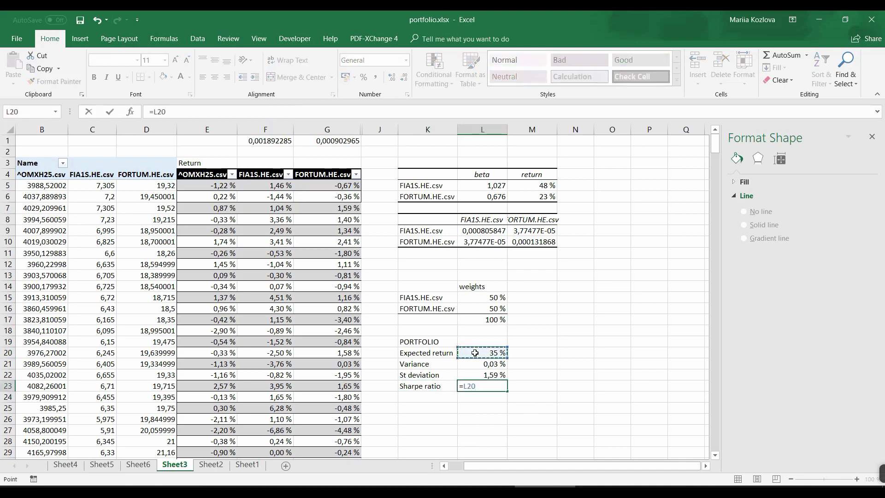
pyautogui.write('/')
pyautogui.click(480, 375)
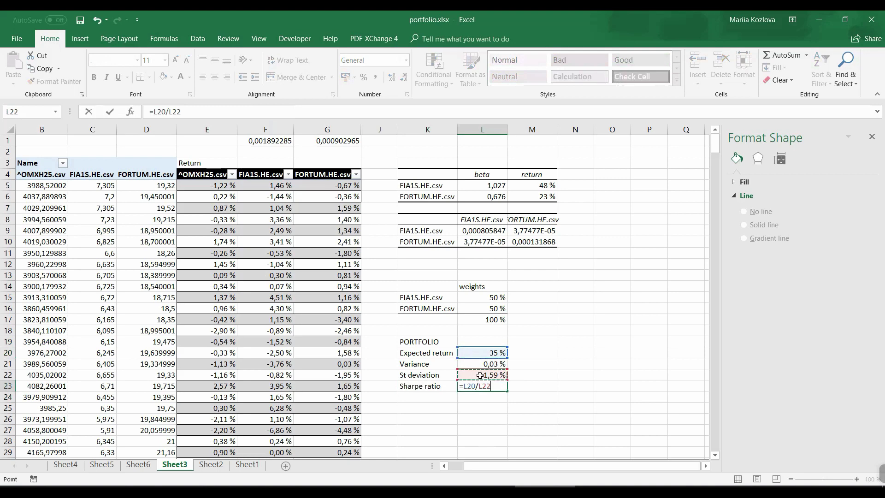
pyautogui.press('Return')
pyautogui.press('Up')
pyautogui.press('F2')
pyautogui.press('Escape')
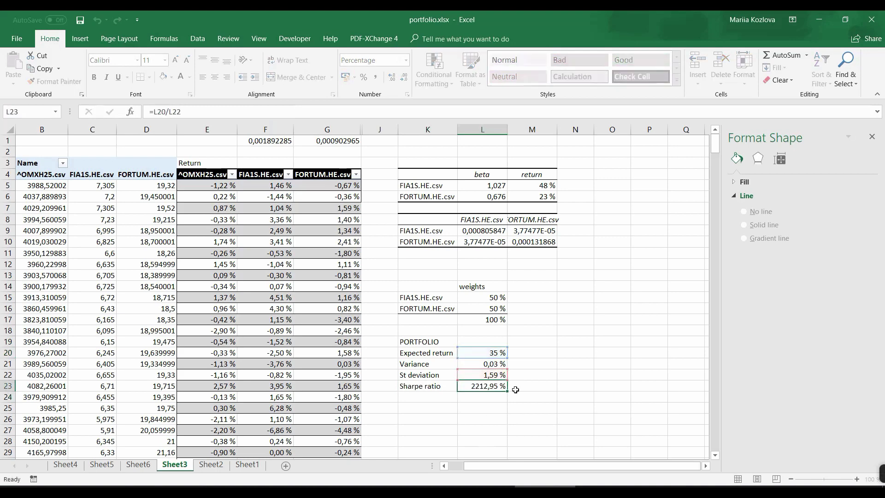
pyautogui.click(374, 78)
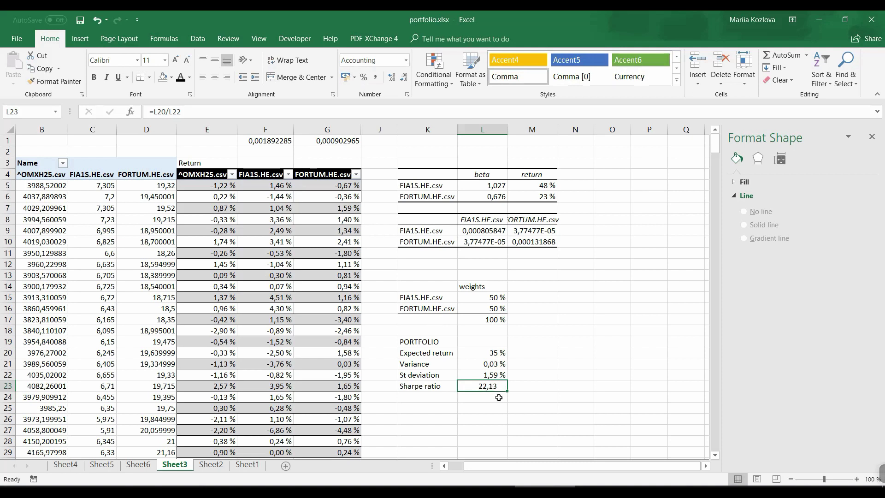
# - Label K24 'Beta' and enter =SUMPRODUCT($L$5:$L$6;L15:L16) in L24
pyautogui.click(432, 397)
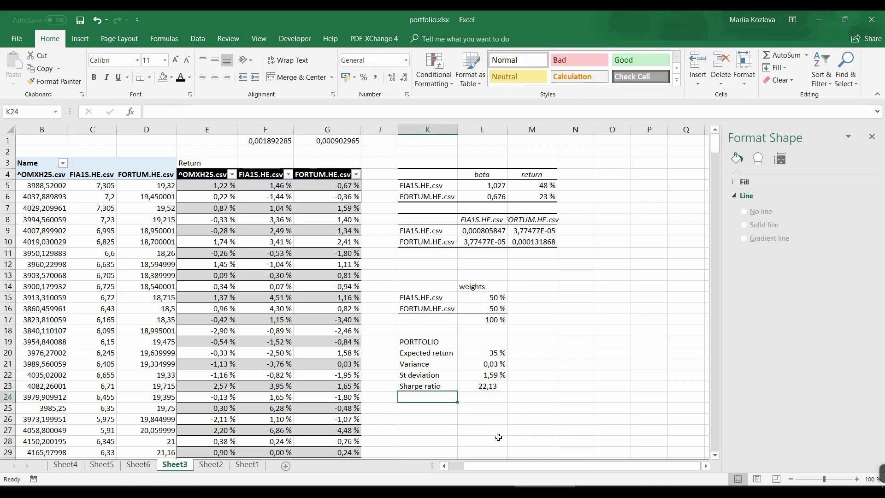
pyautogui.write('Beta')
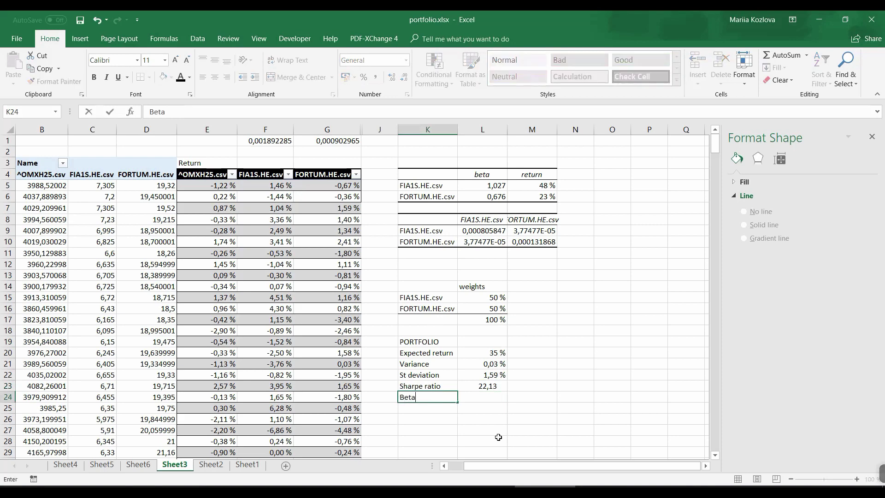
pyautogui.press('Tab')
pyautogui.write('=')
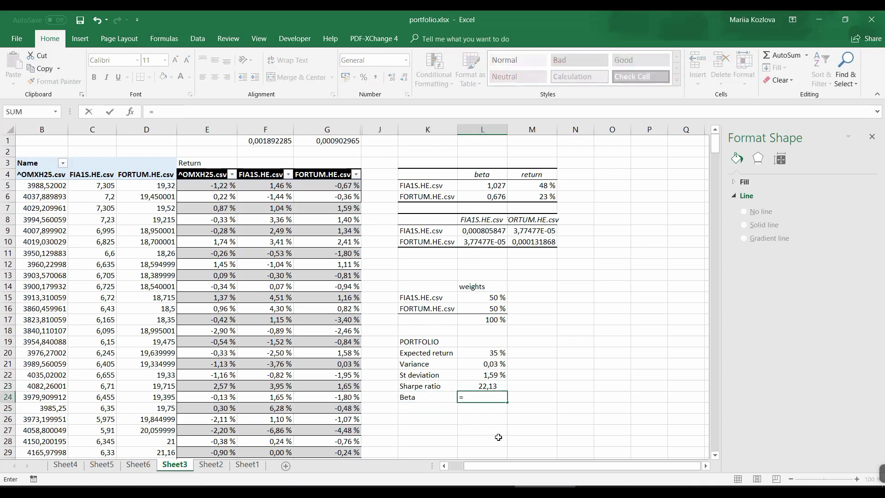
pyautogui.write('sum')
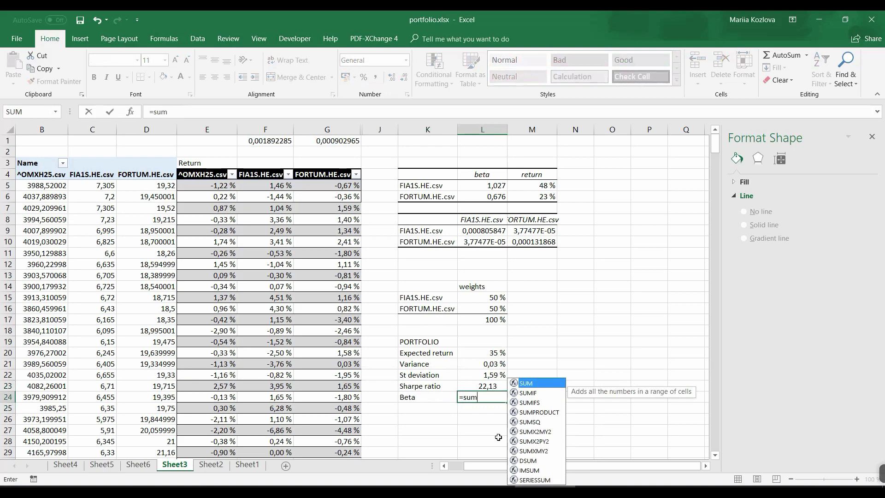
pyautogui.write('p')
pyautogui.press('Tab')
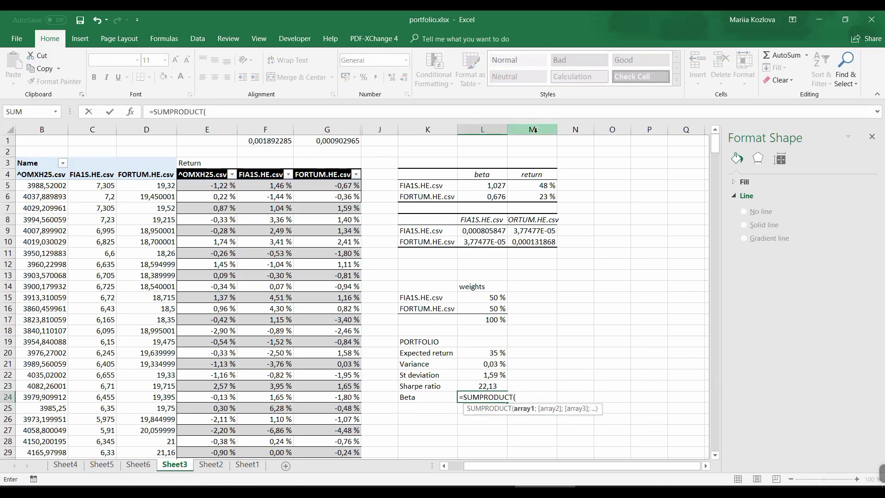
pyautogui.moveTo(492, 185); pyautogui.dragTo(491, 195)
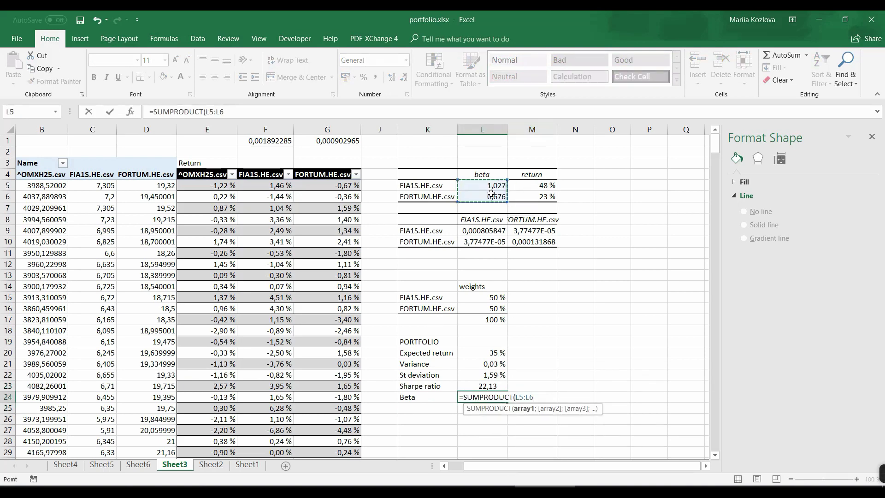
pyautogui.press('F4')
pyautogui.write('$L$6;')
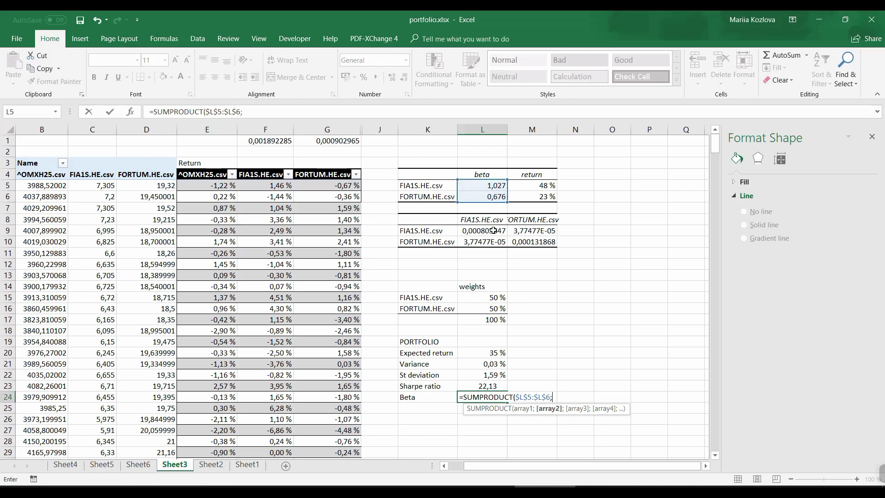
pyautogui.moveTo(493, 297); pyautogui.dragTo(493, 307)
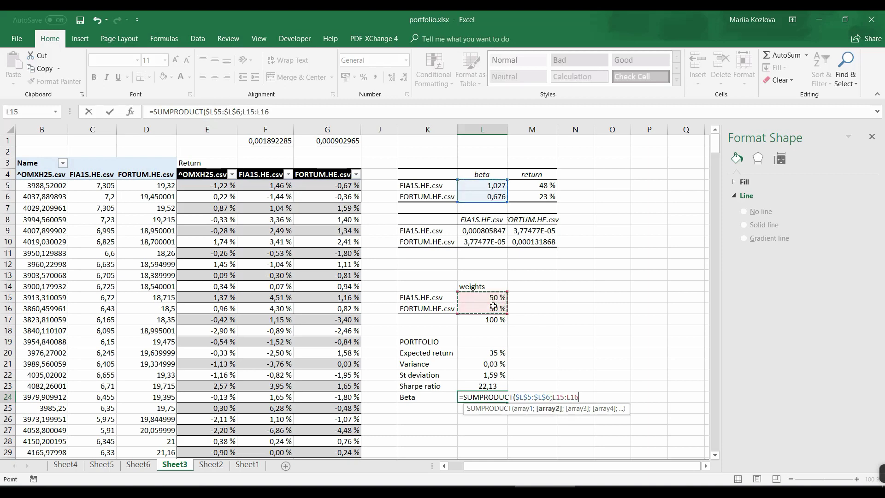
pyautogui.press('Return')
# - Adjust the beta's decimal places so it displays as 0,85
pyautogui.click(487, 398)
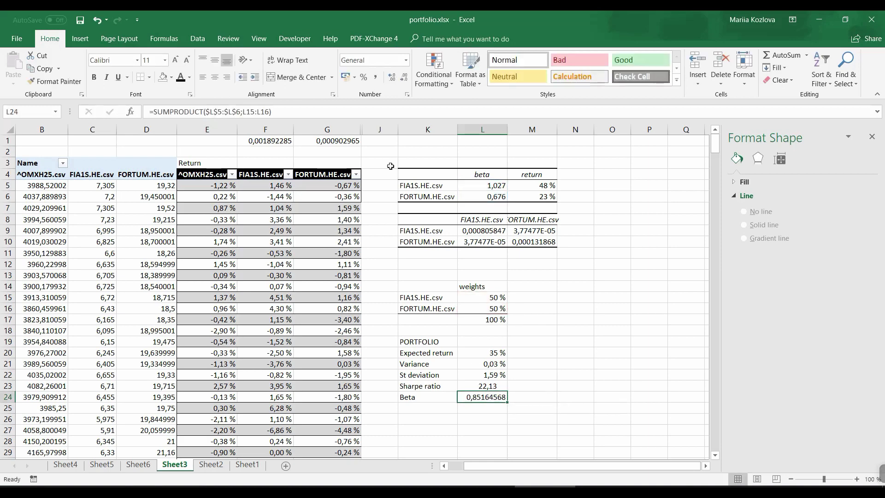
pyautogui.click(403, 77)
pyautogui.click(404, 77)
pyautogui.click(403, 78)
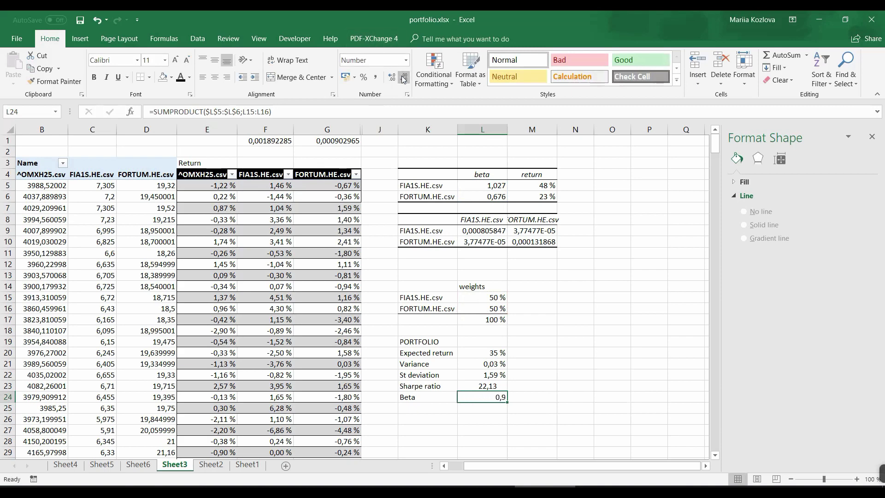
pyautogui.click(392, 77)
# - Make the covariance range absolute ($L$9:$M$10) in the L21 Variance formula
pyautogui.doubleClick(480, 364)
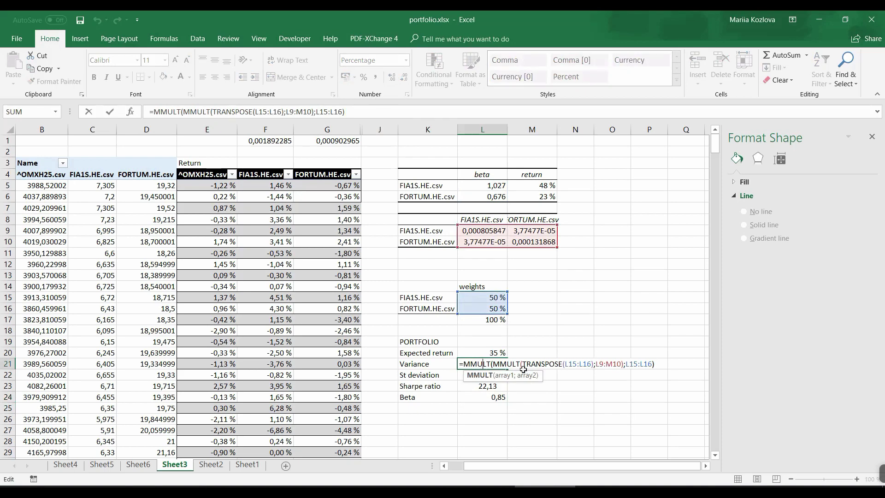
pyautogui.click(600, 364)
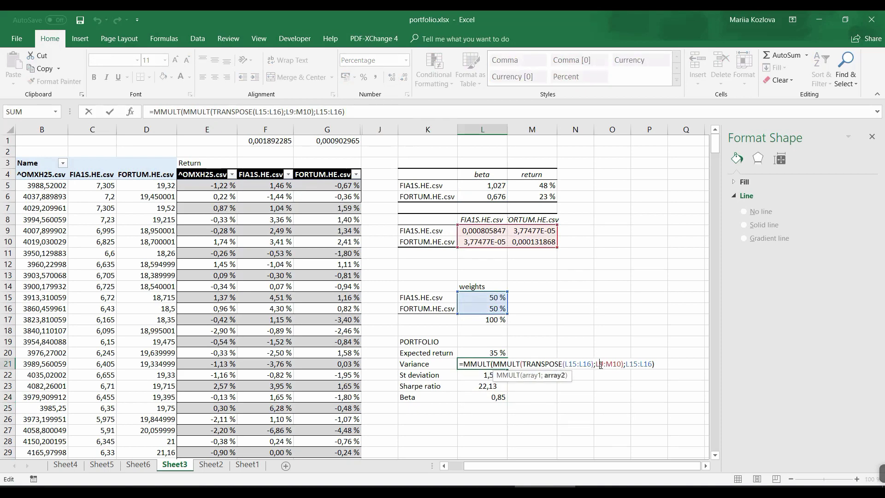
pyautogui.press('F4')
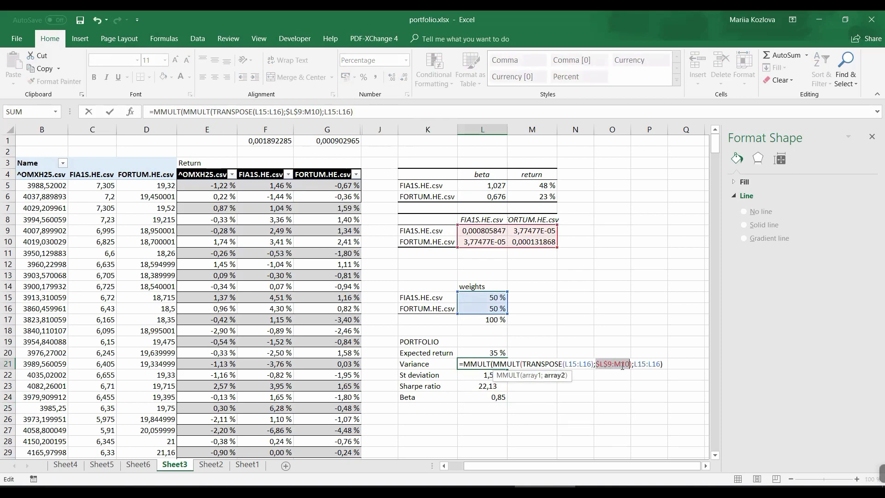
pyautogui.press('F4')
pyautogui.press('Return')
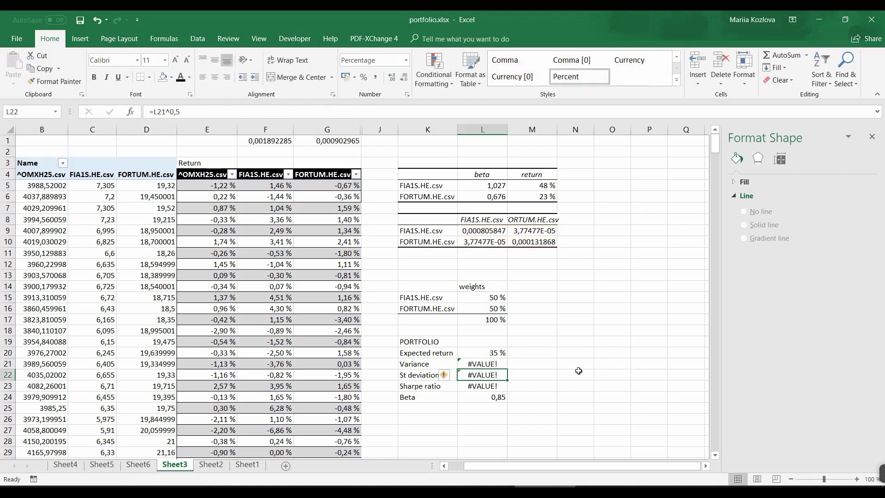
# - Re-enter the Variance formula as an array formula, then select results L20:L24
pyautogui.doubleClick(494, 364)
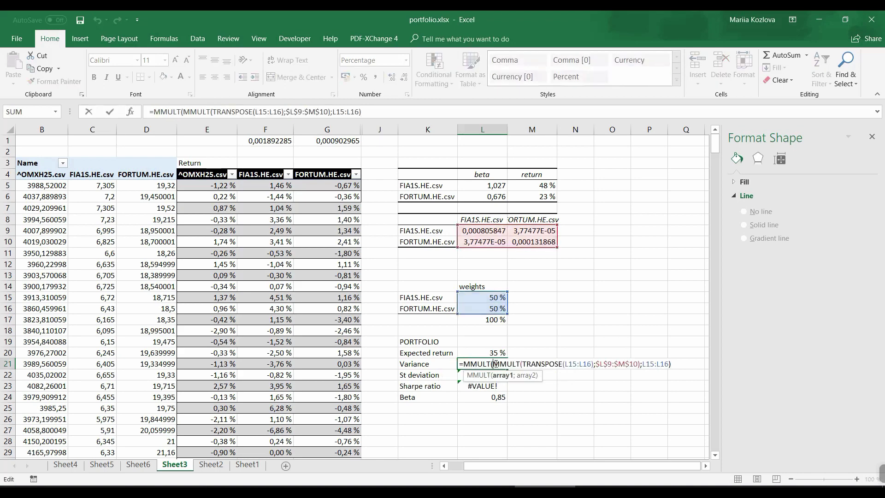
pyautogui.hotkey('ctrl', 'shift', 'Return')
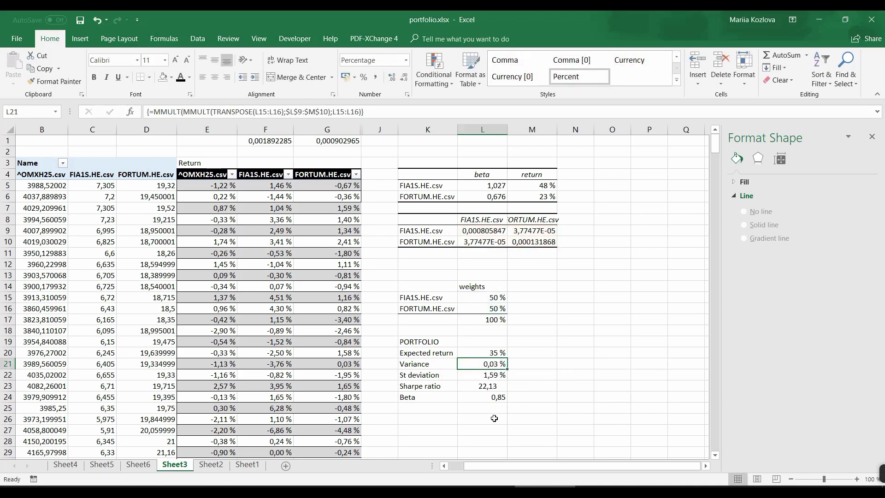
pyautogui.click(481, 419)
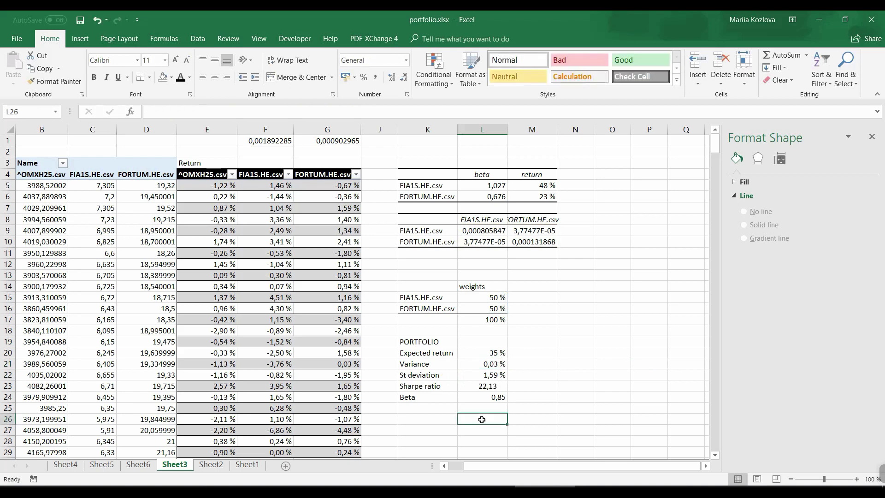
pyautogui.moveTo(484, 353); pyautogui.dragTo(484, 397)
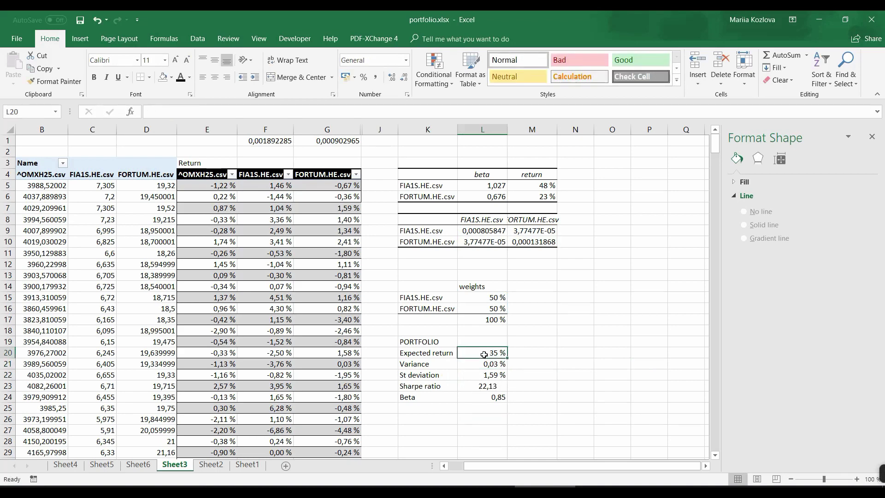